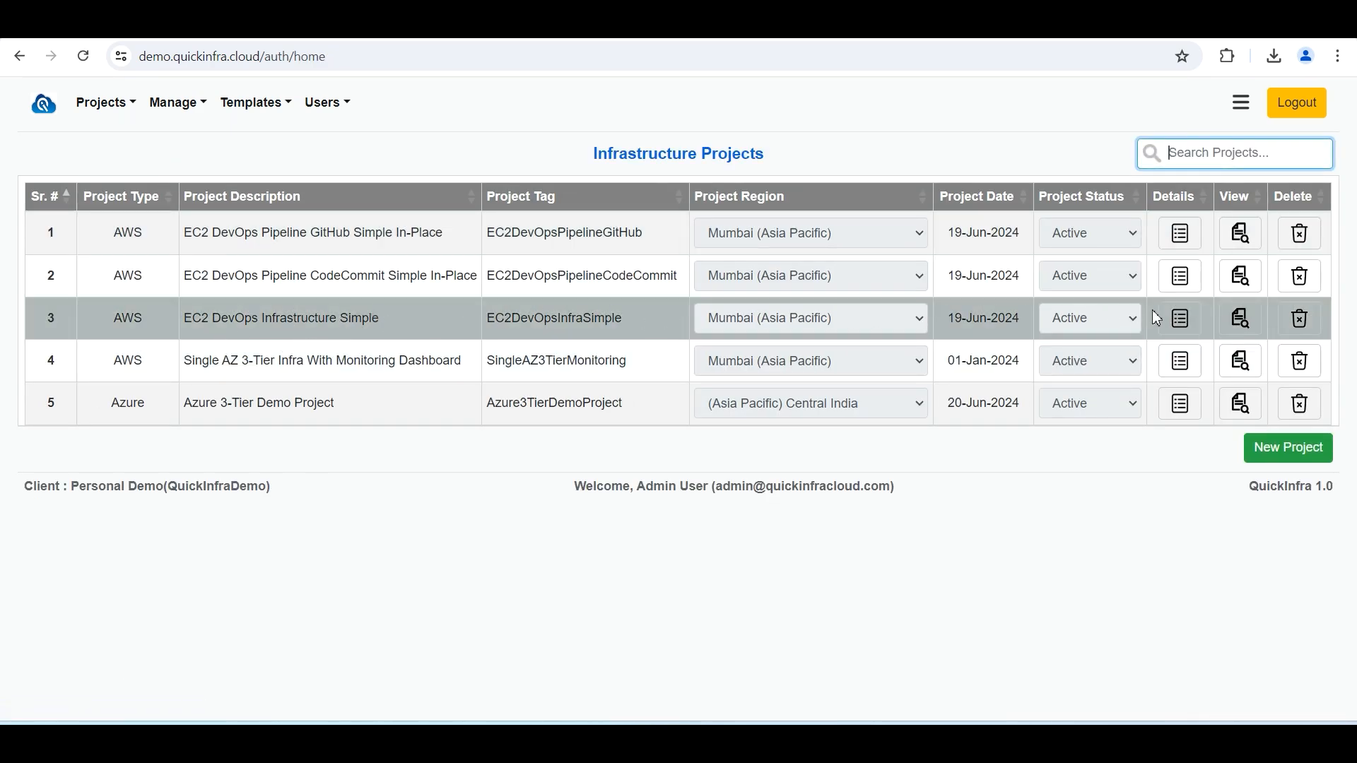
# Open the EC2 DevOps Infrastructure Simple project and inspect the EC2-Blue service's settings, highlighting its deploy_type=blue tag
pyautogui.click(1184, 325)
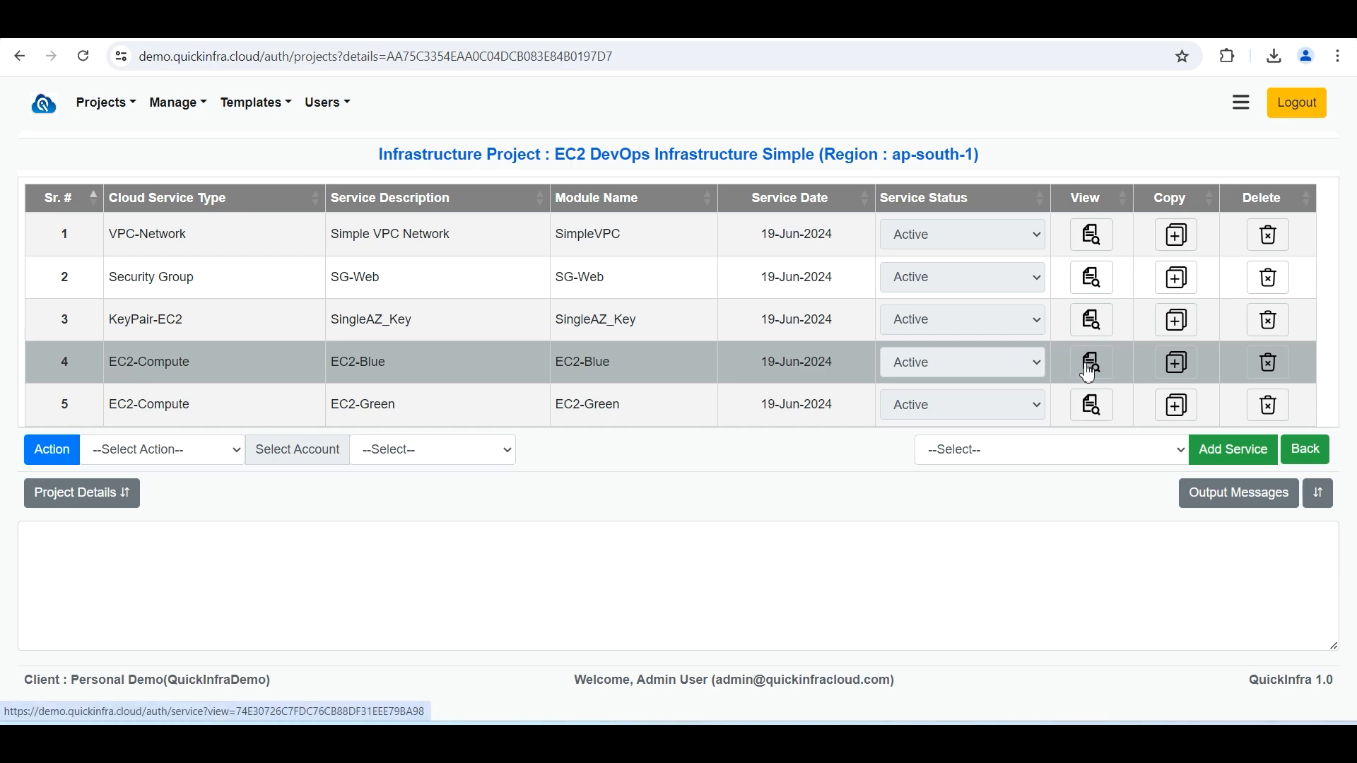
pyautogui.scroll(-3, 1074, 389)
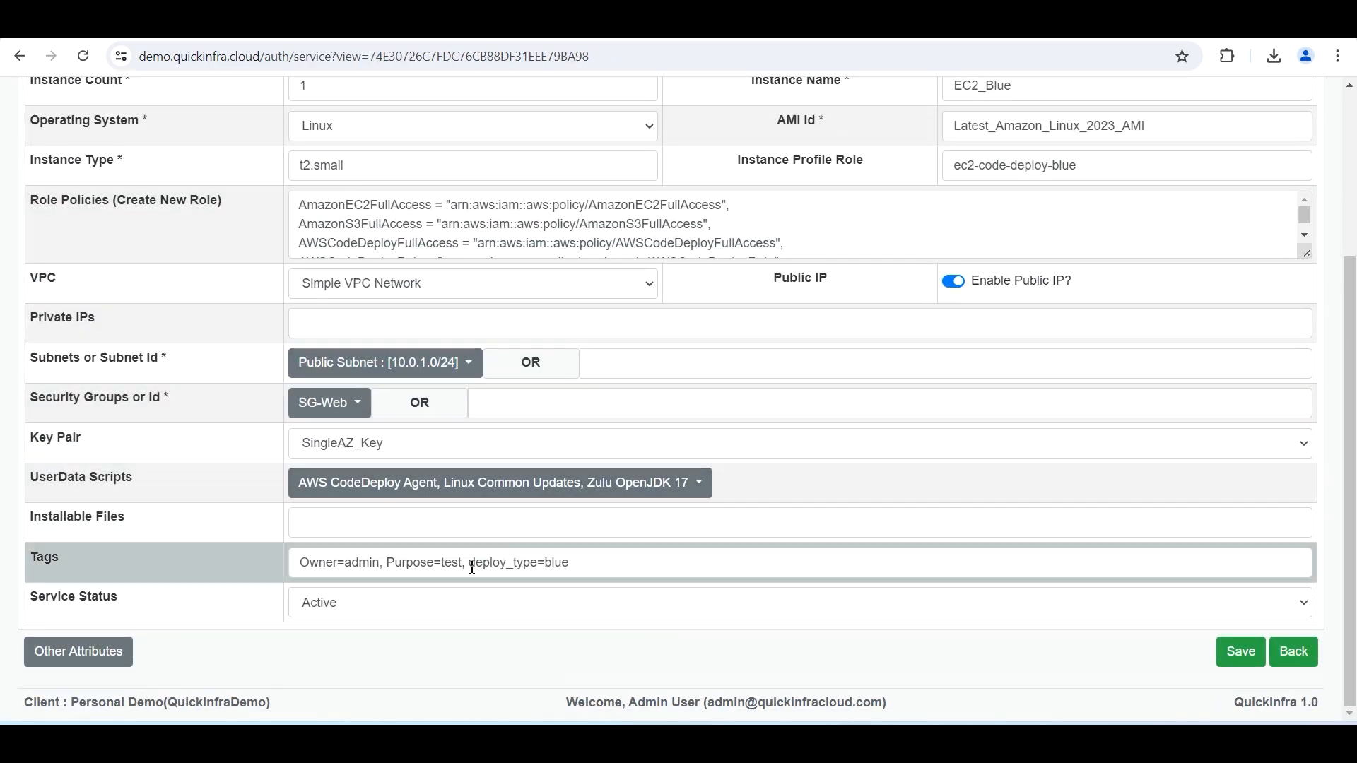
pyautogui.moveTo(472, 568); pyautogui.dragTo(583, 571)
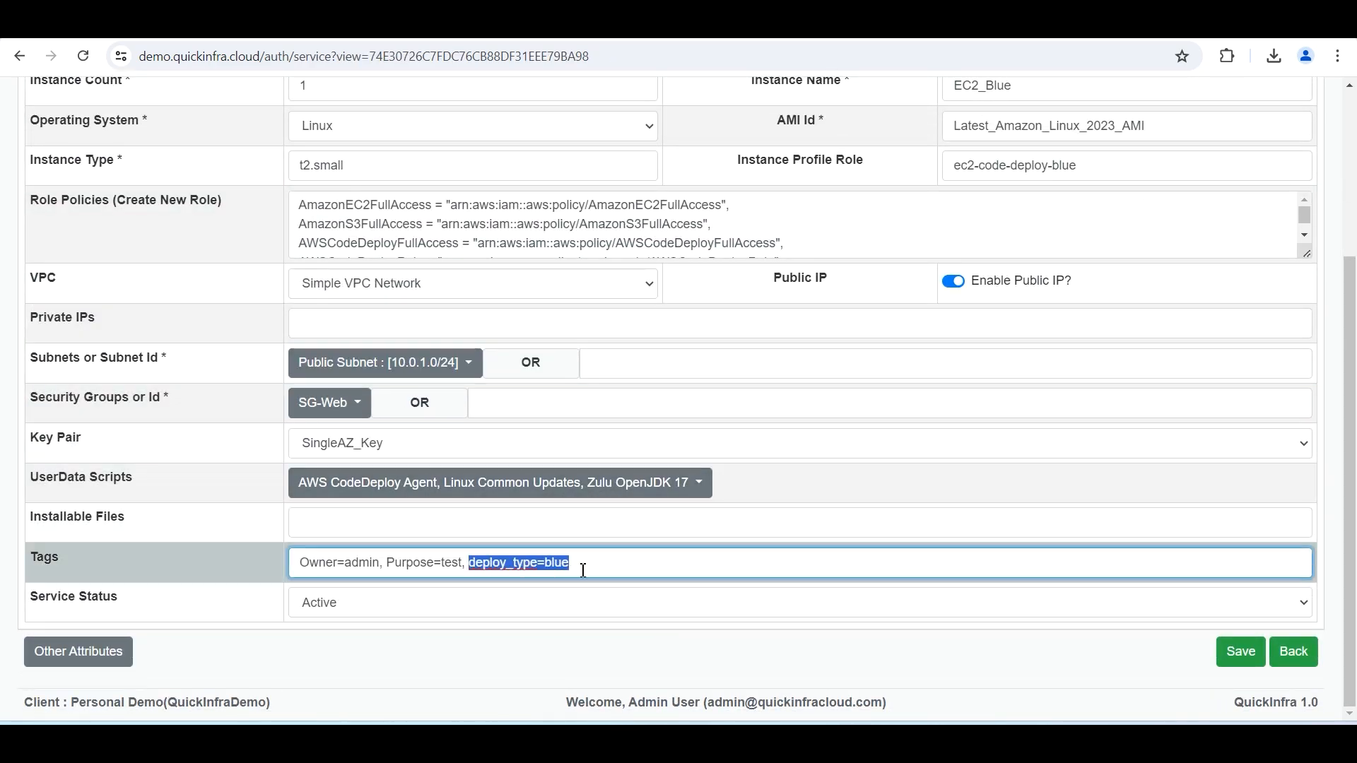
pyautogui.click(1293, 651)
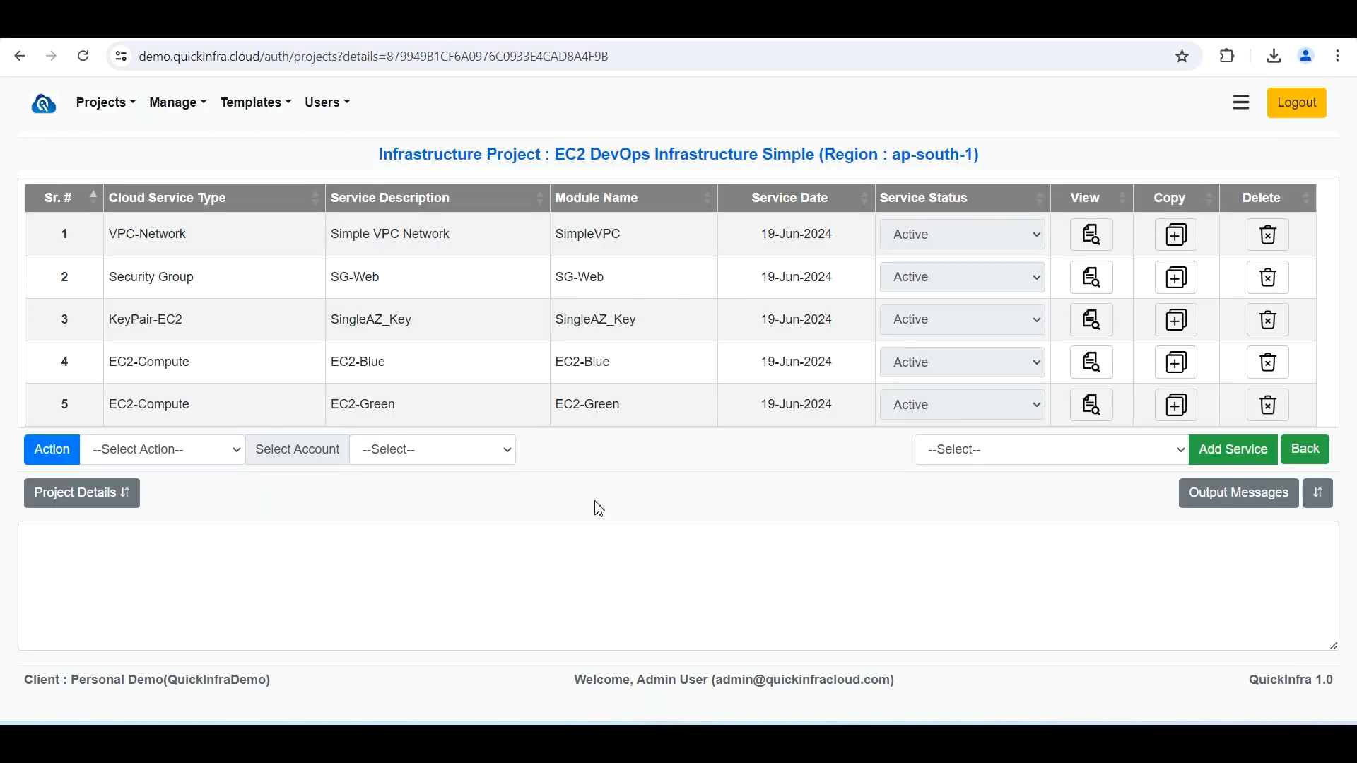
# Select AWS Demo Account-1 and run the Generate Terraform action for the project
pyautogui.click(485, 455)
pyautogui.click(485, 488)
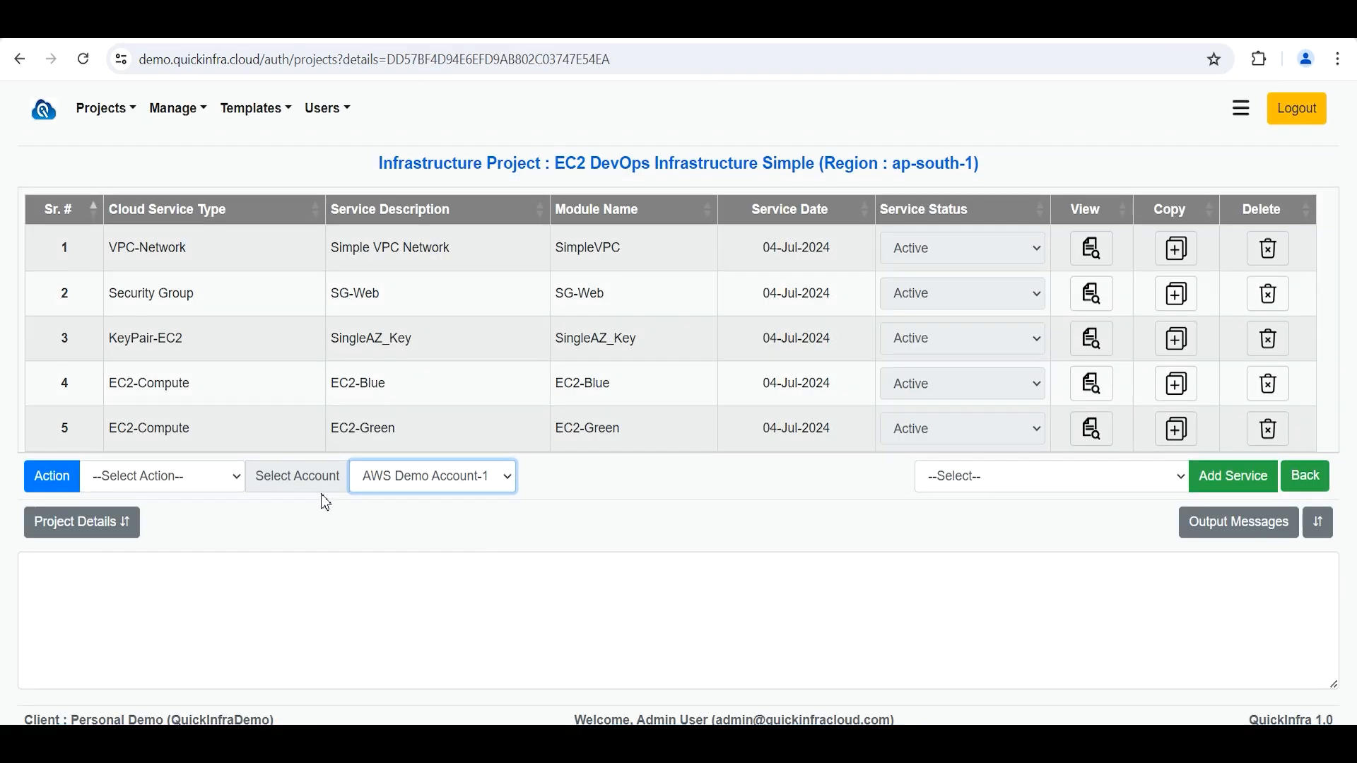
pyautogui.click(234, 482)
pyautogui.click(217, 517)
pyautogui.click(53, 477)
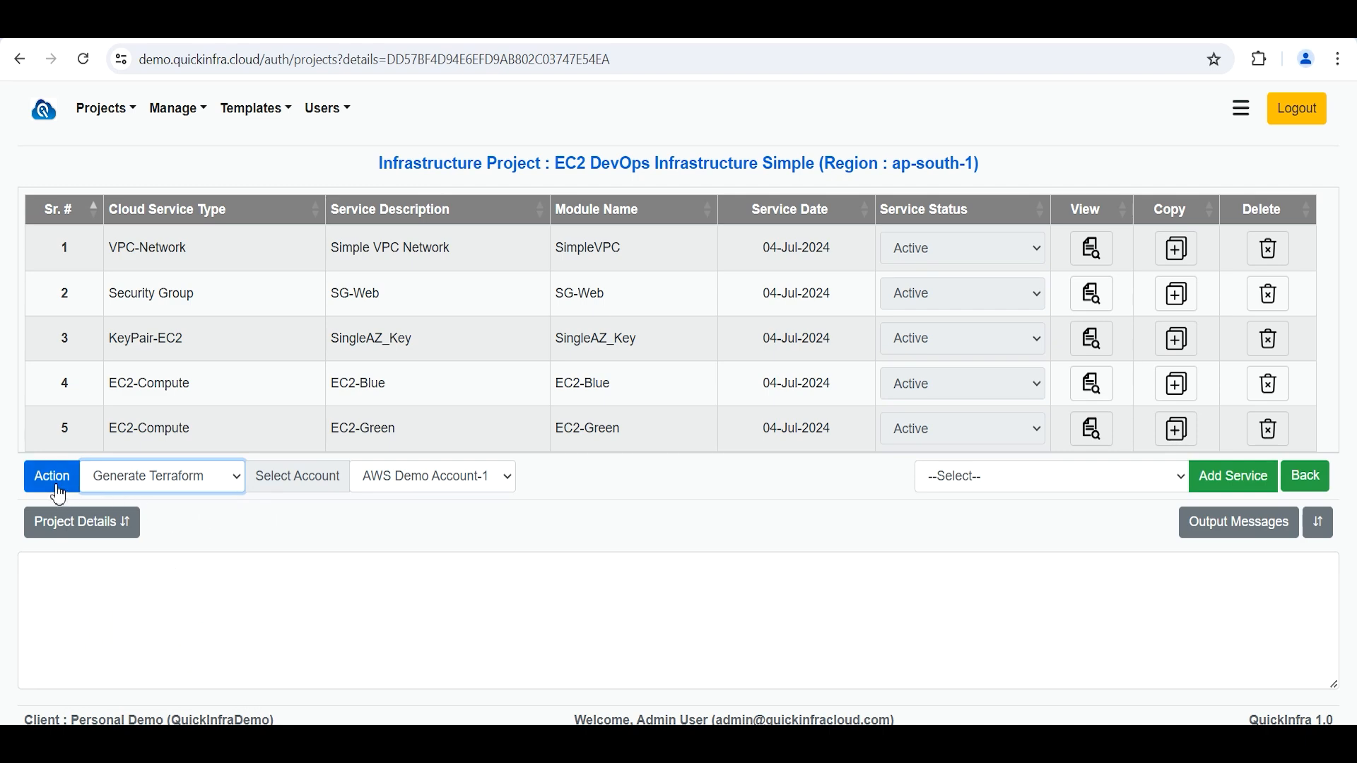
pyautogui.click(804, 315)
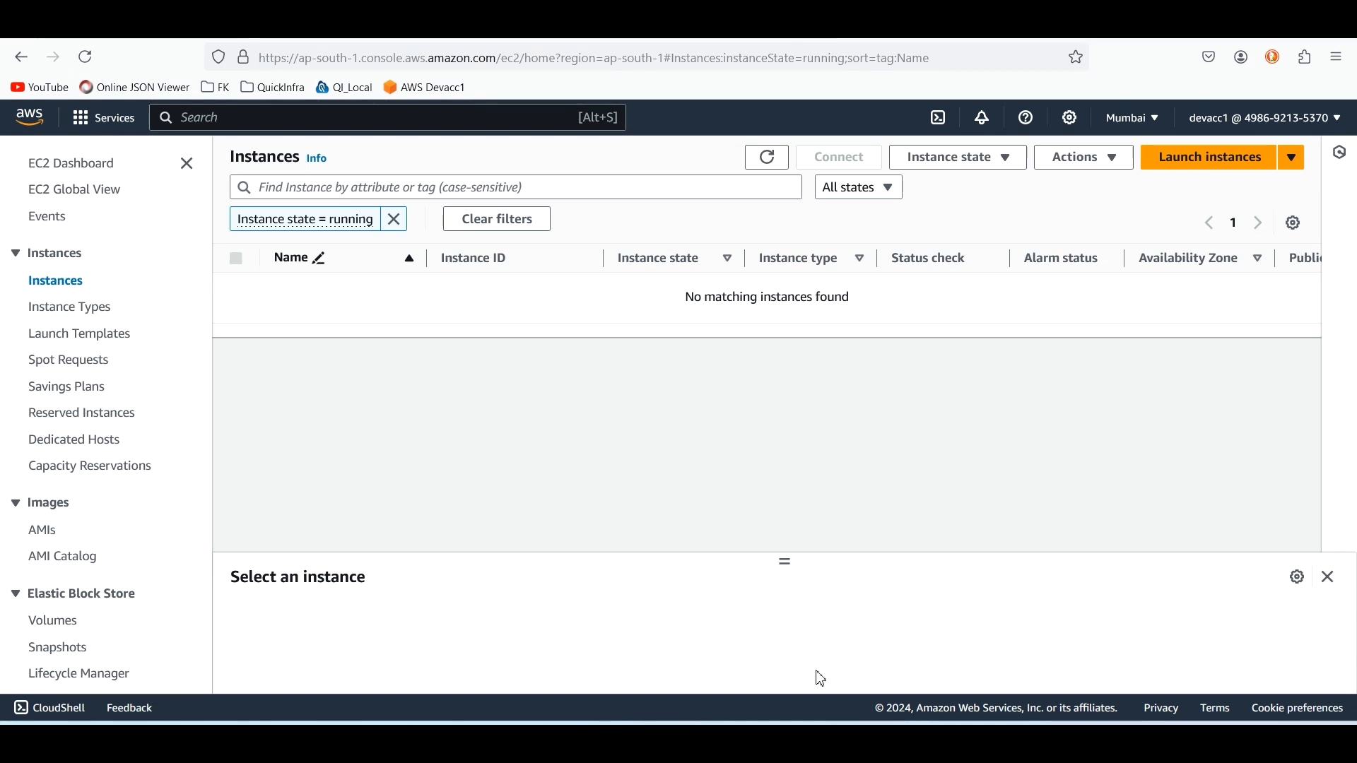
# Refresh the running EC2 instances list in the AWS console and switch back
pyautogui.click(768, 167)
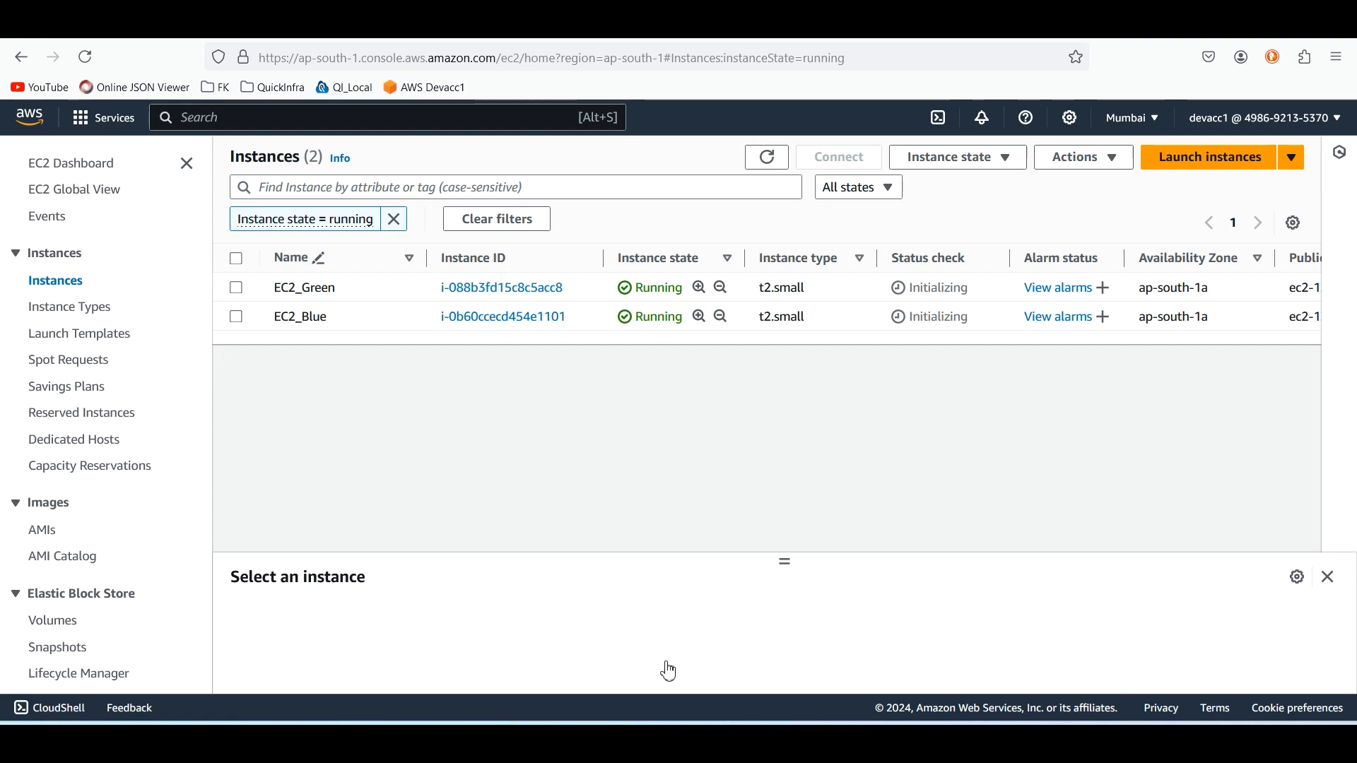
pyautogui.hotkey('alt', 'Tab')
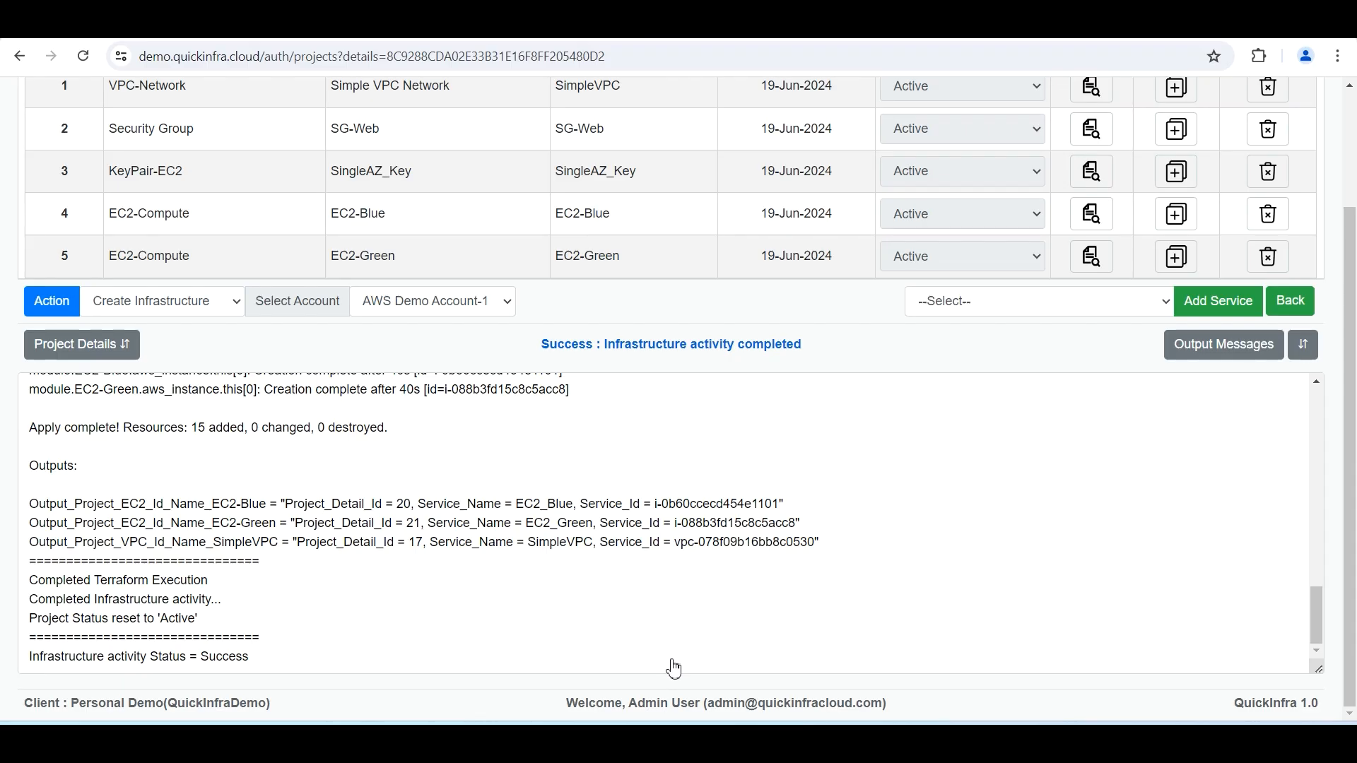
# Open the EC2 DevOps Pipeline CodeCommit Simple In-Place project and run Generate Terraform with AWS Demo Account-1
pyautogui.click(1290, 302)
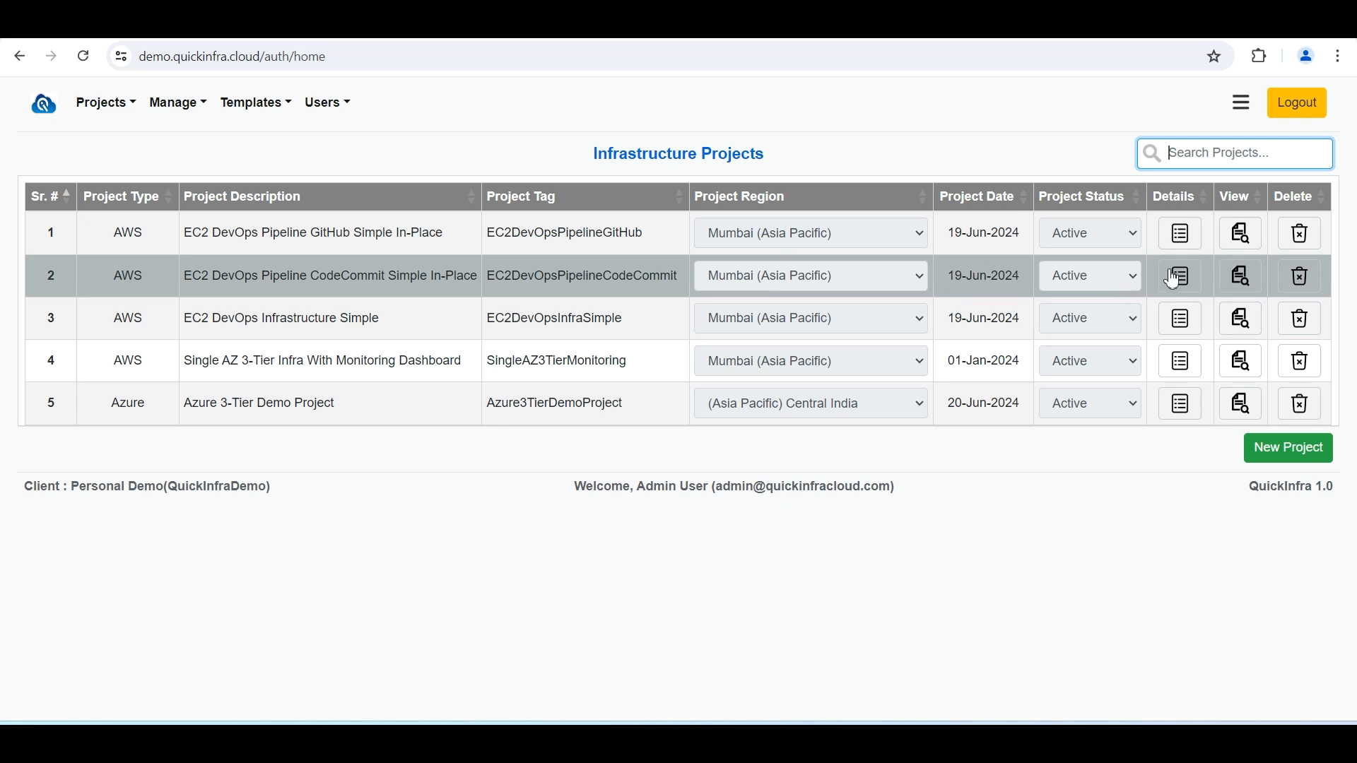
pyautogui.doubleClick(380, 278)
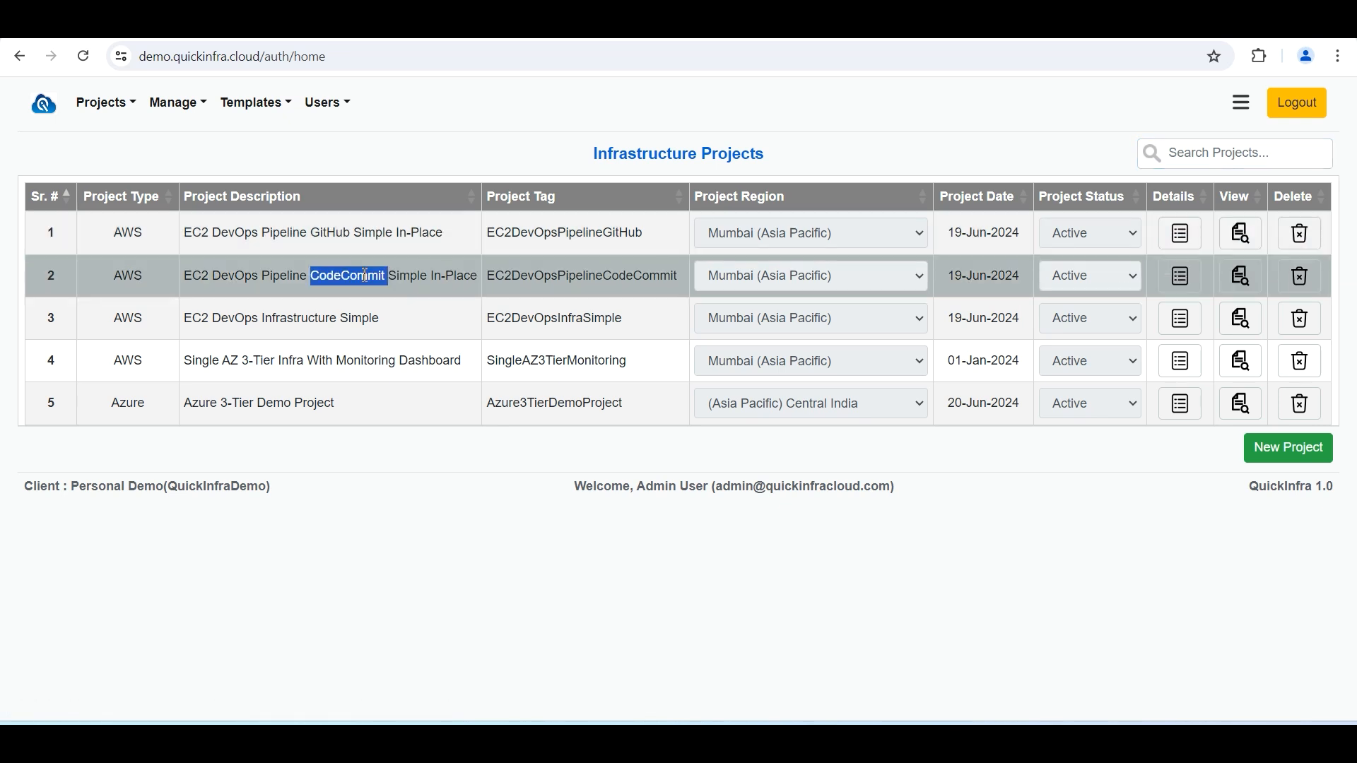
pyautogui.doubleClick(337, 233)
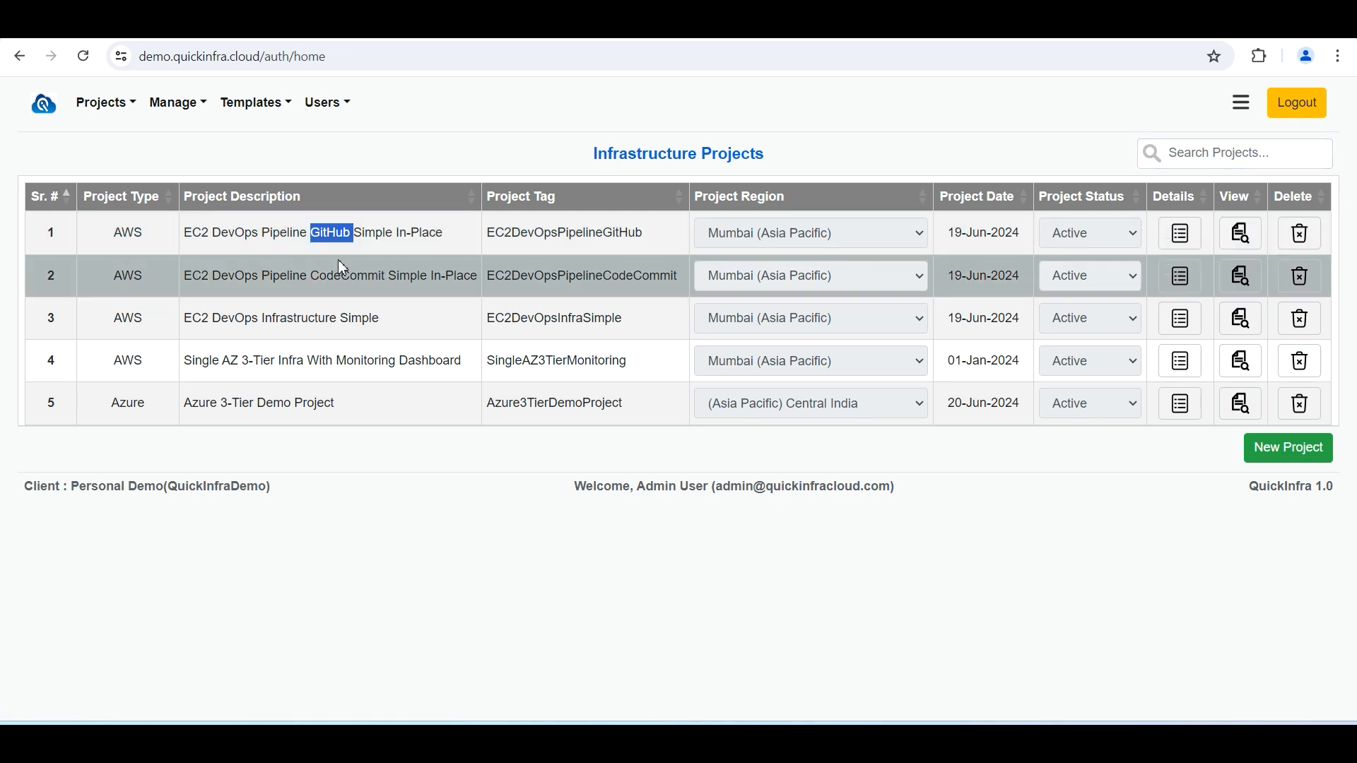
pyautogui.doubleClick(344, 276)
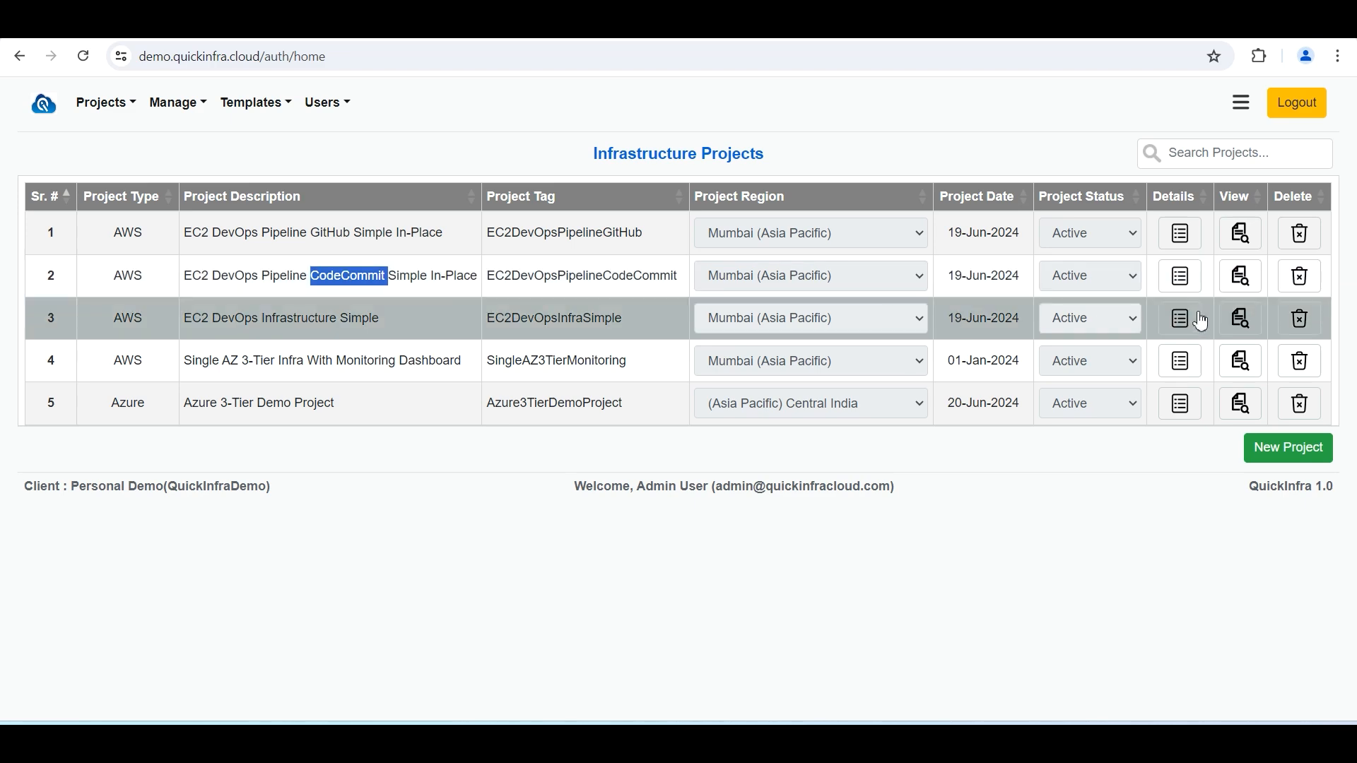
pyautogui.click(1182, 288)
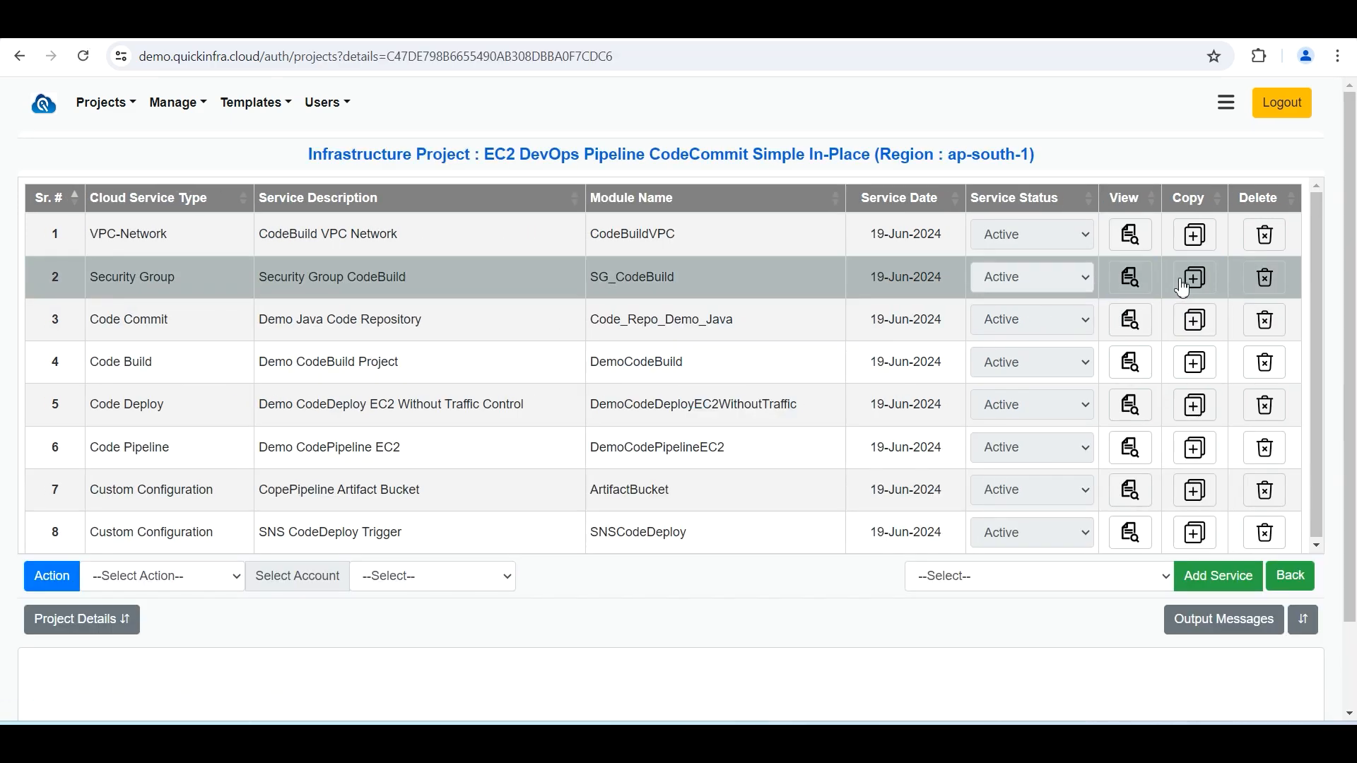
pyautogui.click(464, 579)
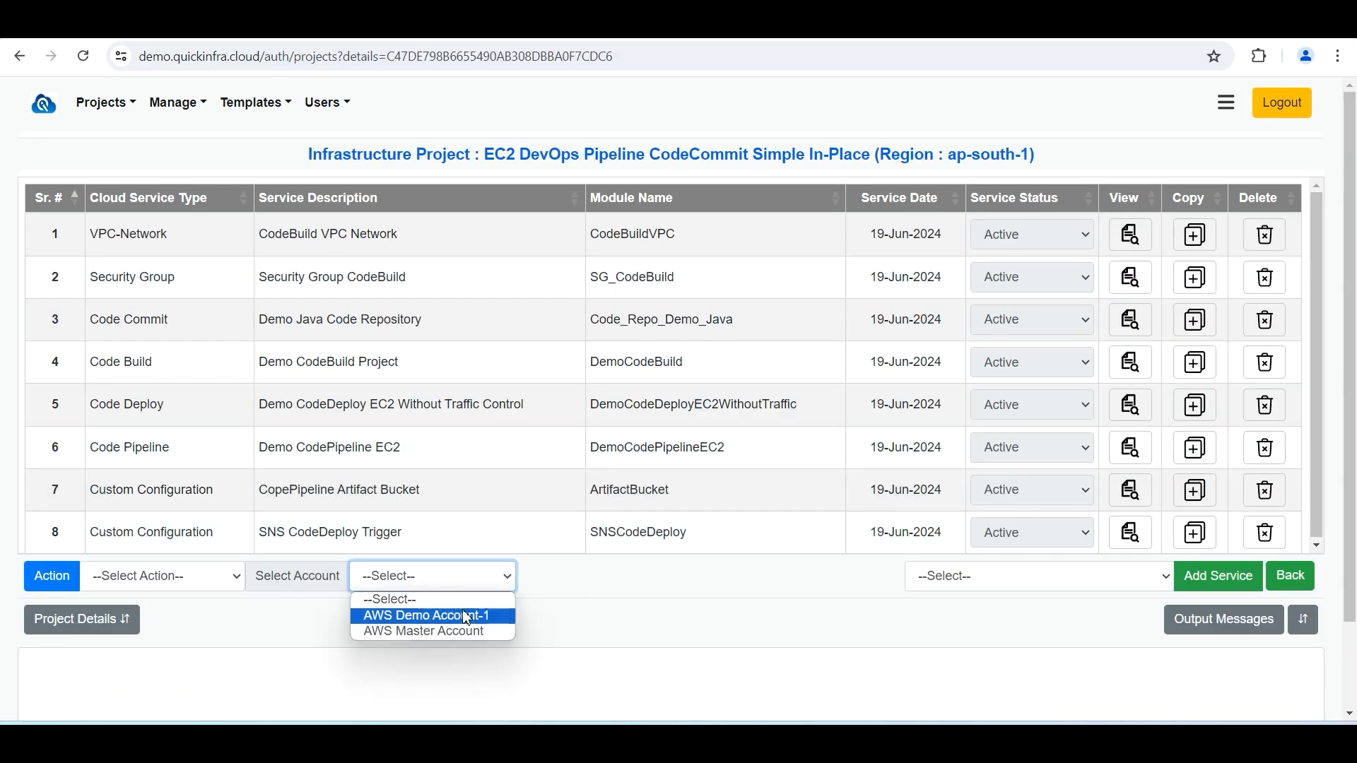
pyautogui.click(466, 616)
pyautogui.click(168, 580)
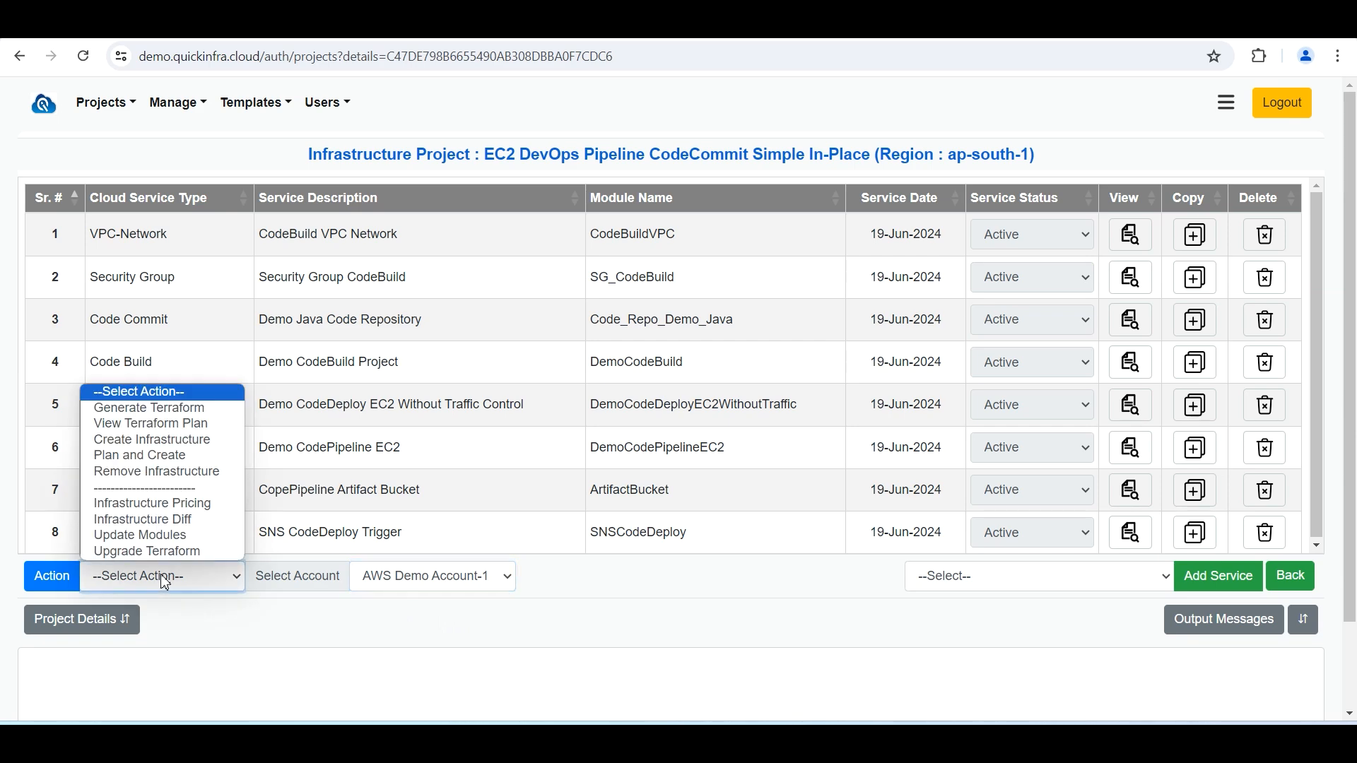
pyautogui.click(149, 408)
pyautogui.click(51, 576)
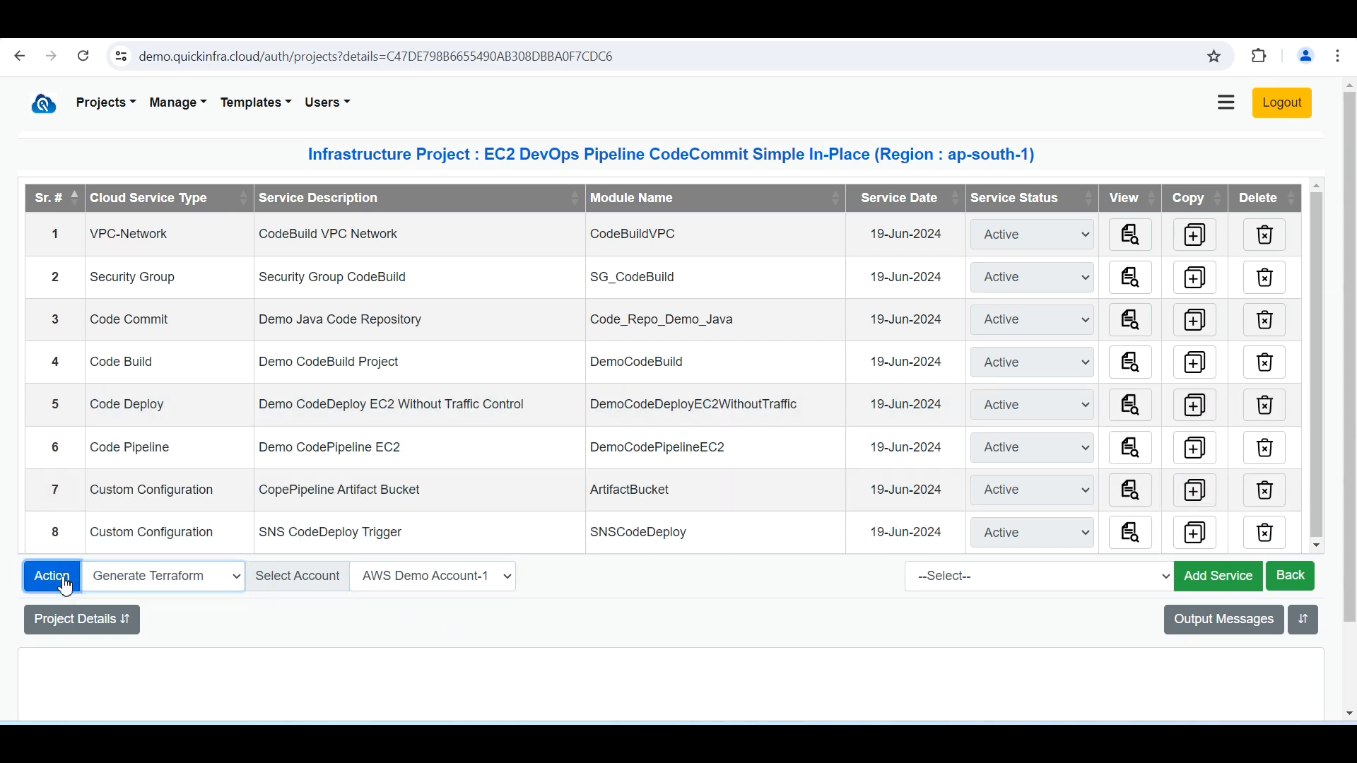
pyautogui.click(791, 302)
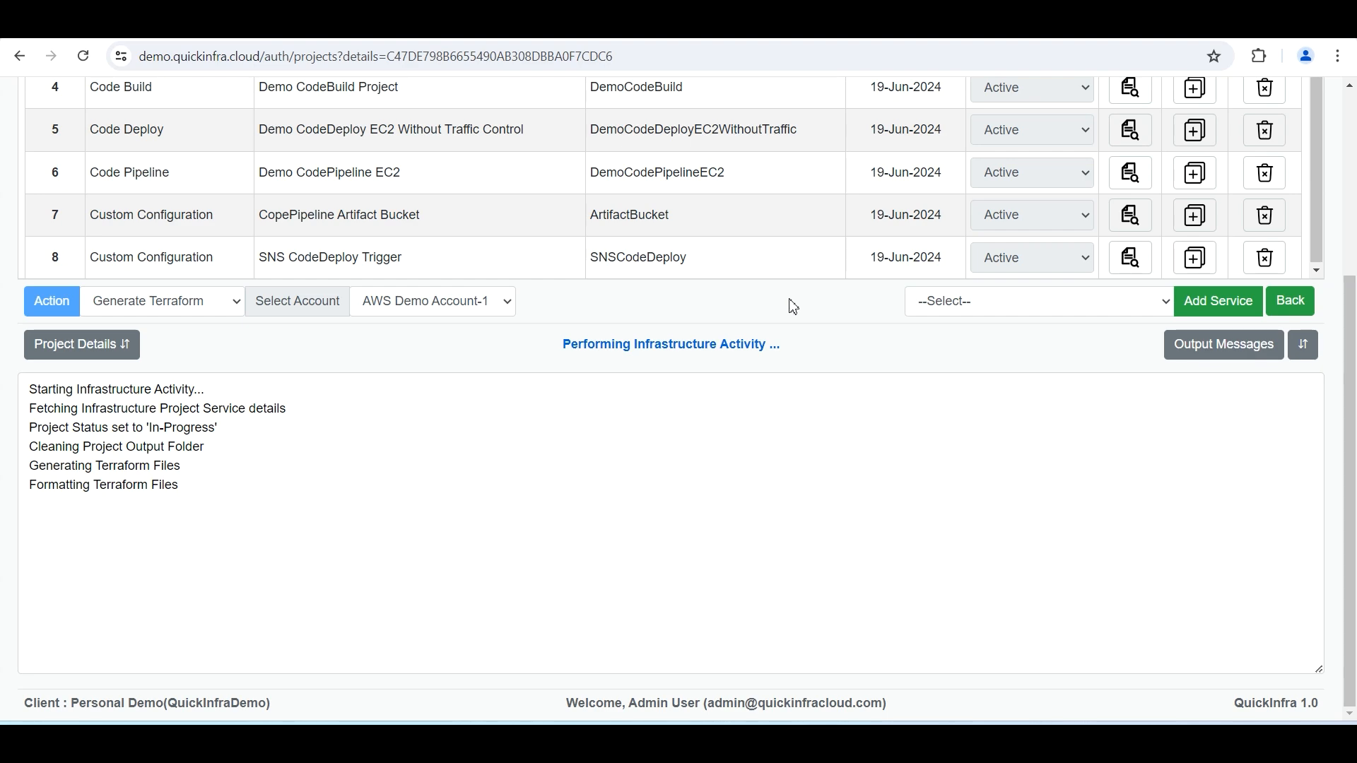
# Run the Plan and Create action to provision the pipeline project's infrastructure
pyautogui.click(207, 302)
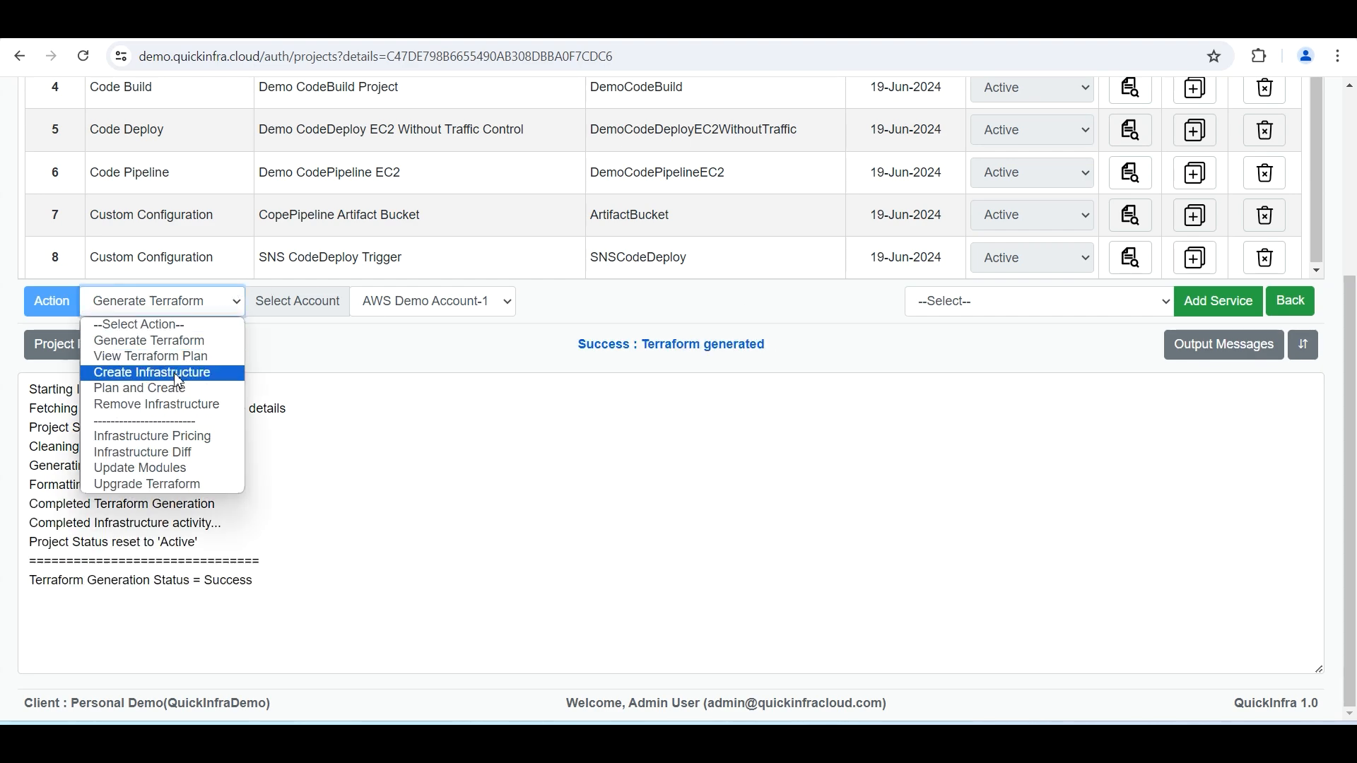
pyautogui.click(180, 389)
pyautogui.click(49, 301)
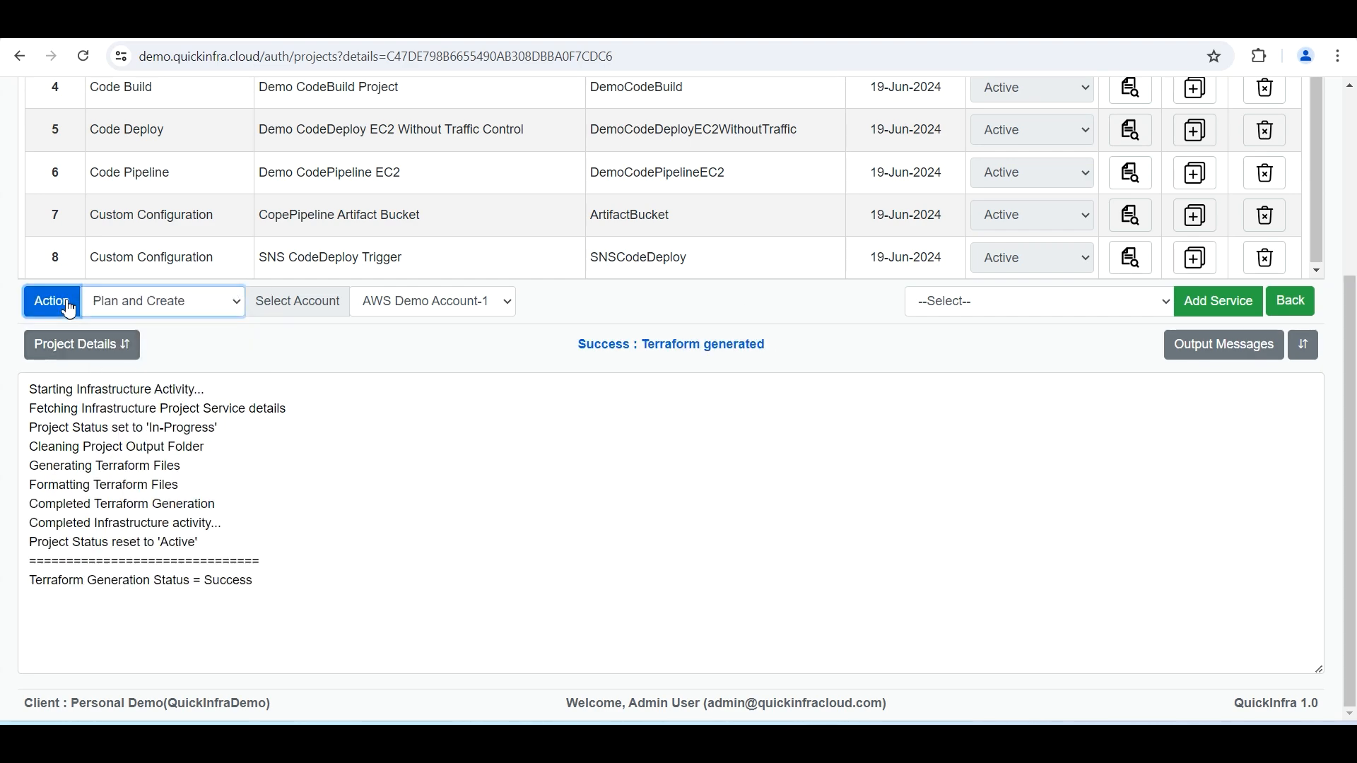
pyautogui.click(797, 304)
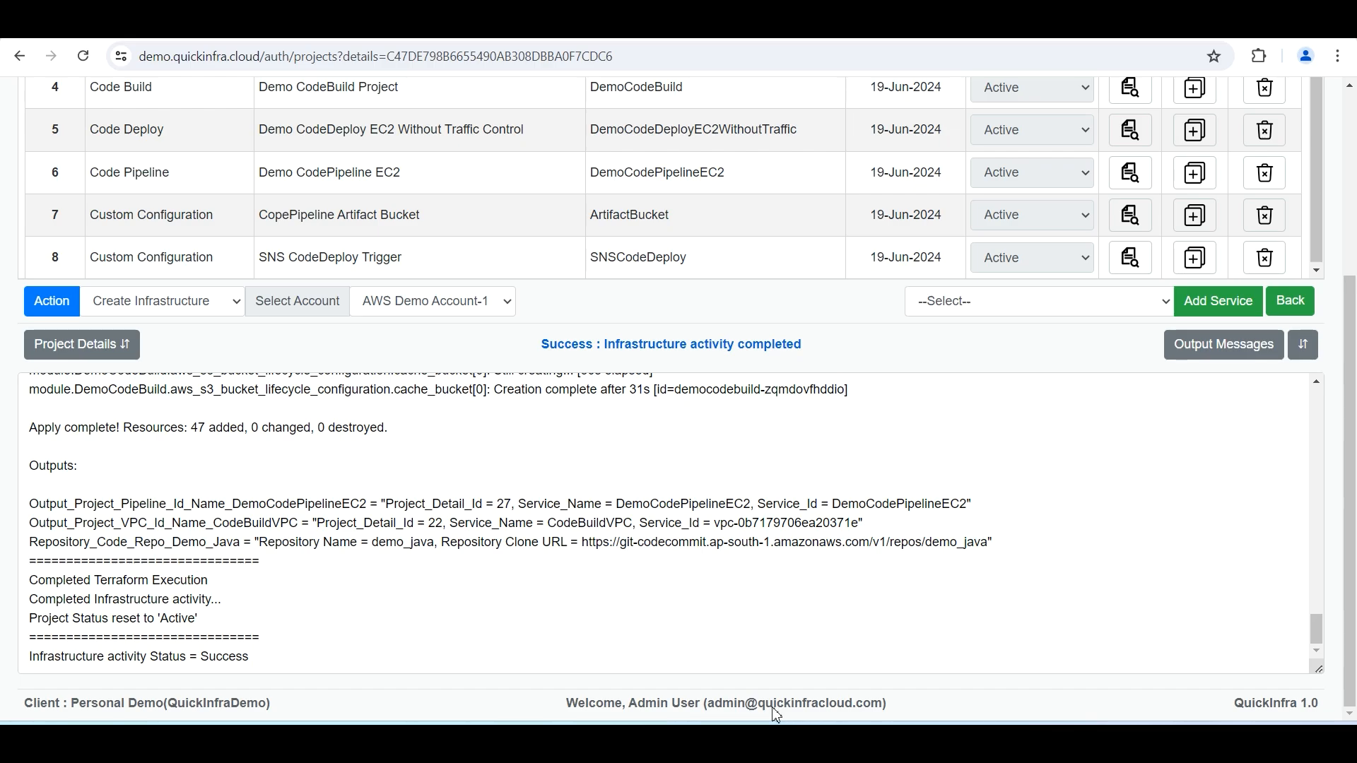
# Open the DemoCodePipelineEC2 pipeline in the AWS console and review its Source, Build and Deploy stages
pyautogui.click(745, 675)
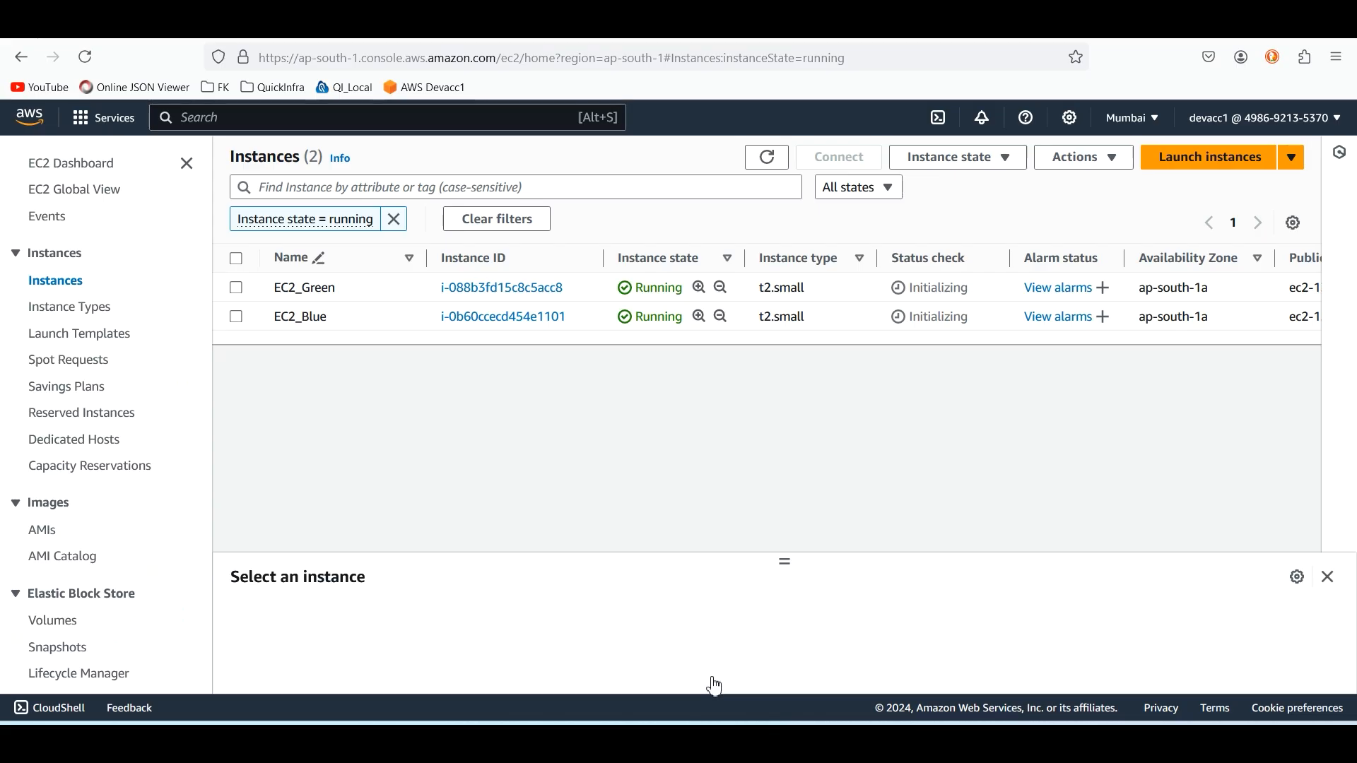
pyautogui.click(342, 30)
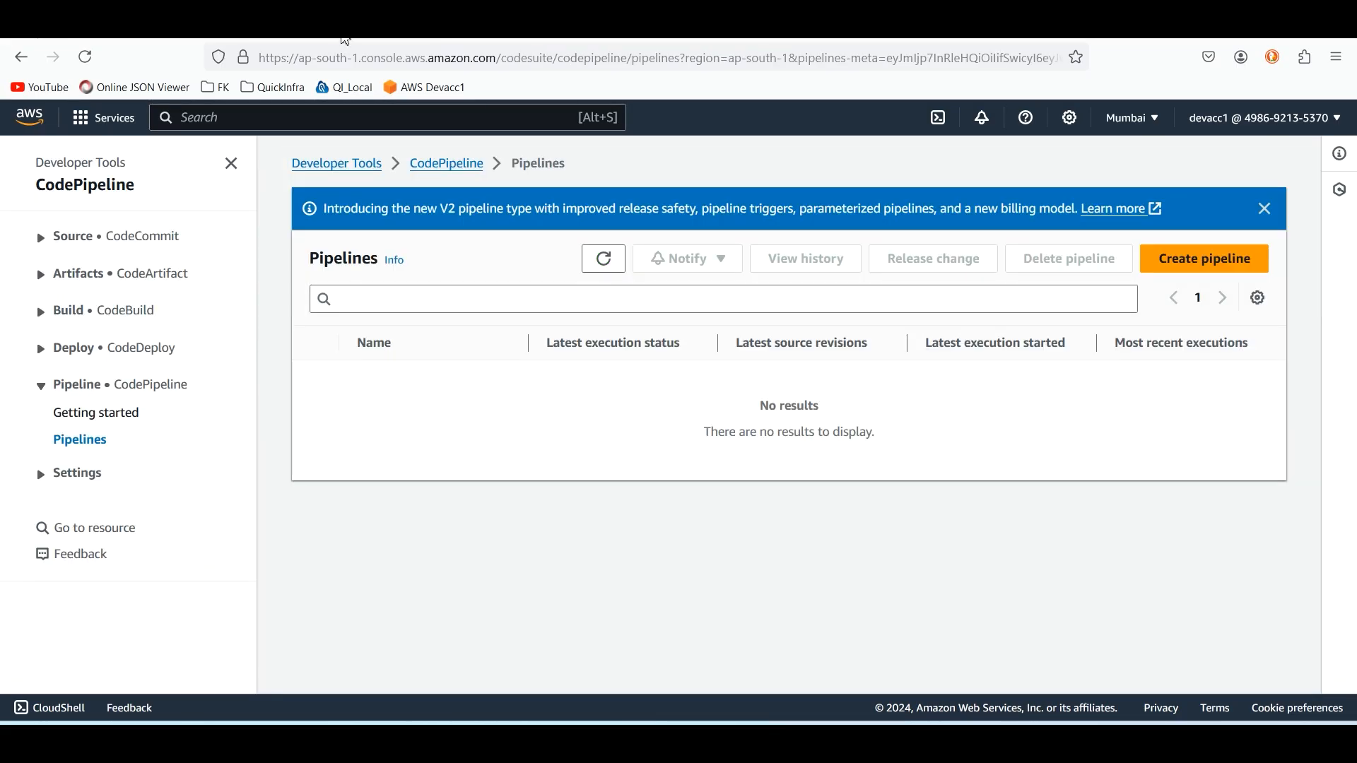
pyautogui.click(86, 55)
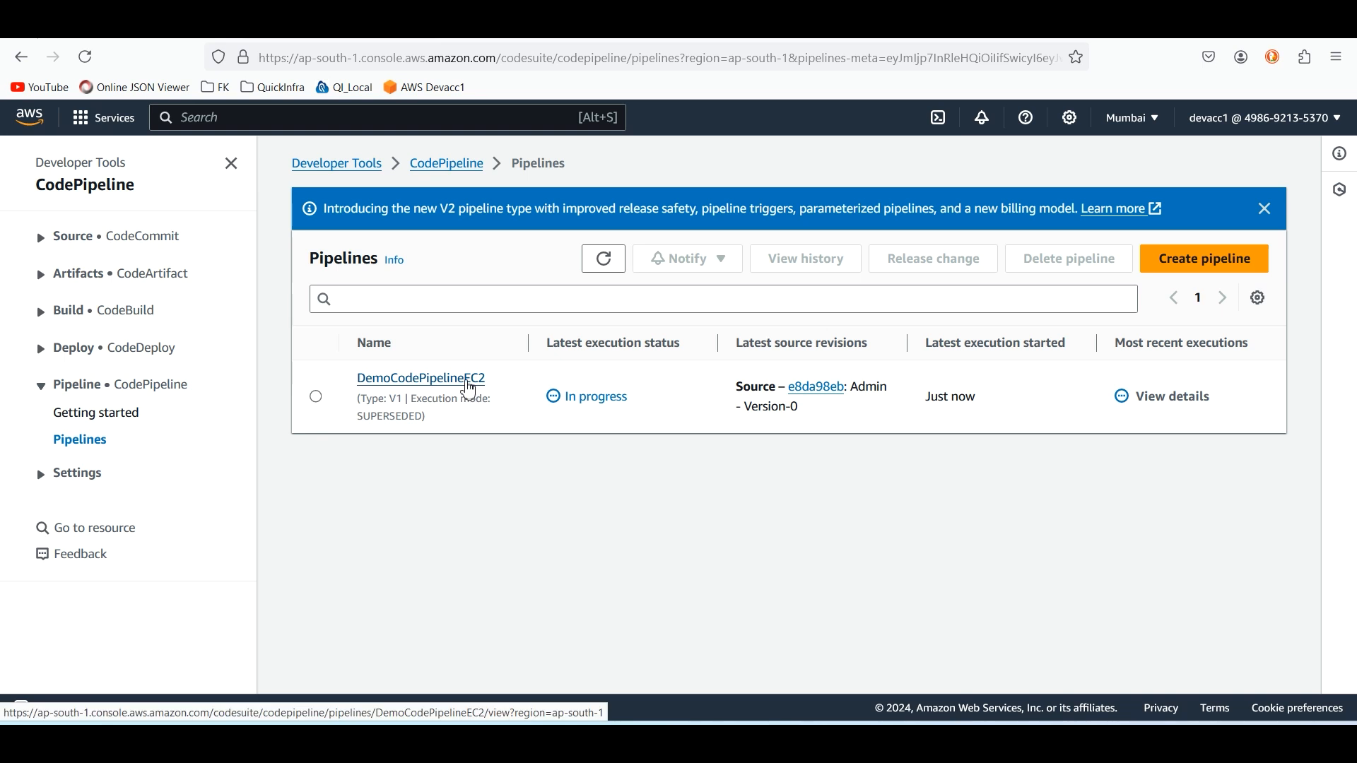
pyautogui.click(472, 384)
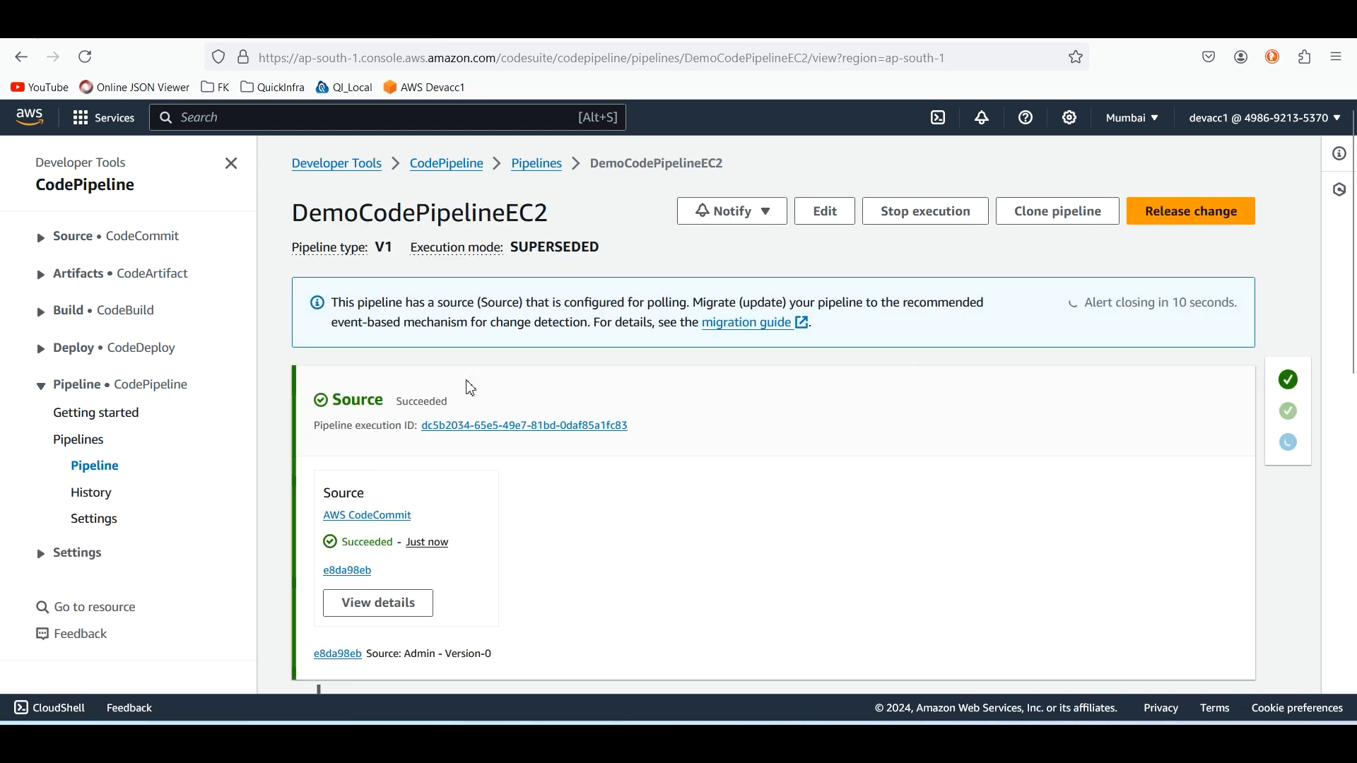
pyautogui.scroll(-3, 472, 388)
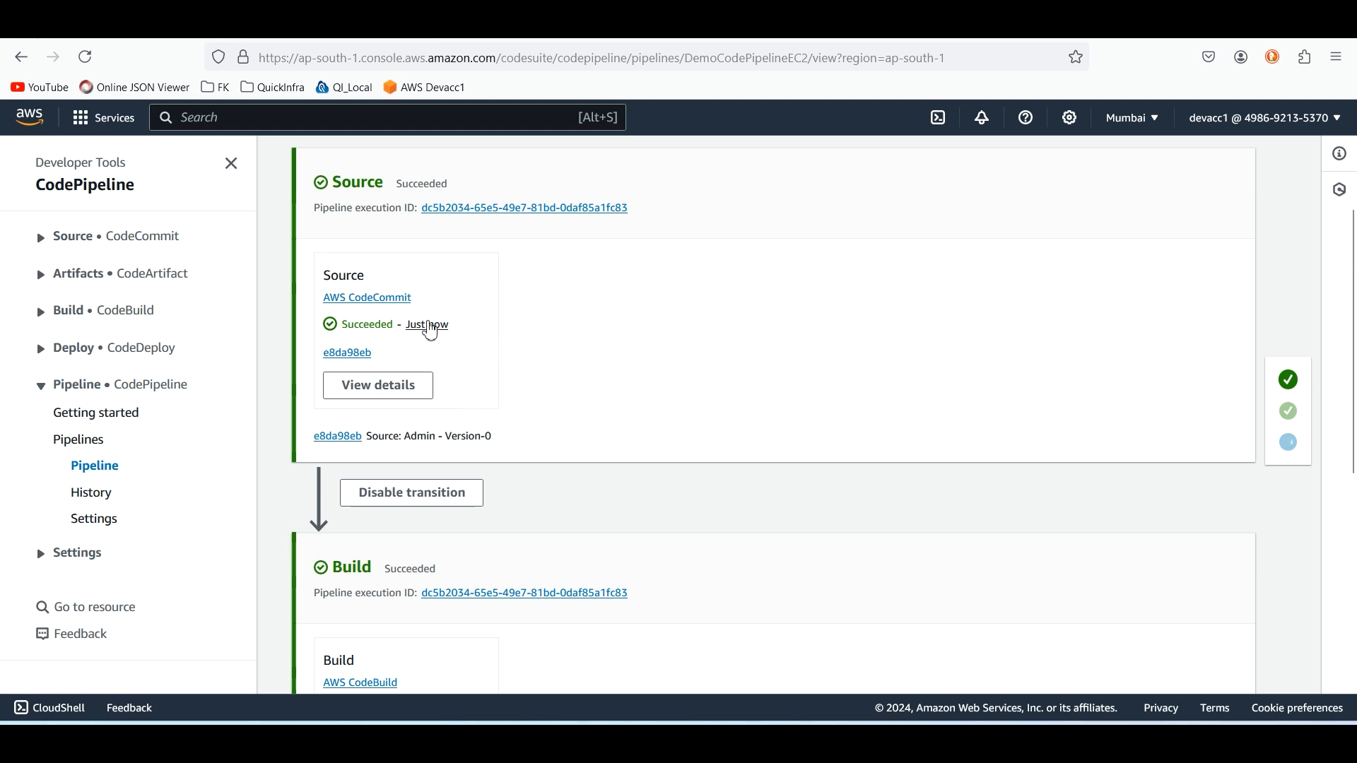
pyautogui.scroll(-3, 513, 322)
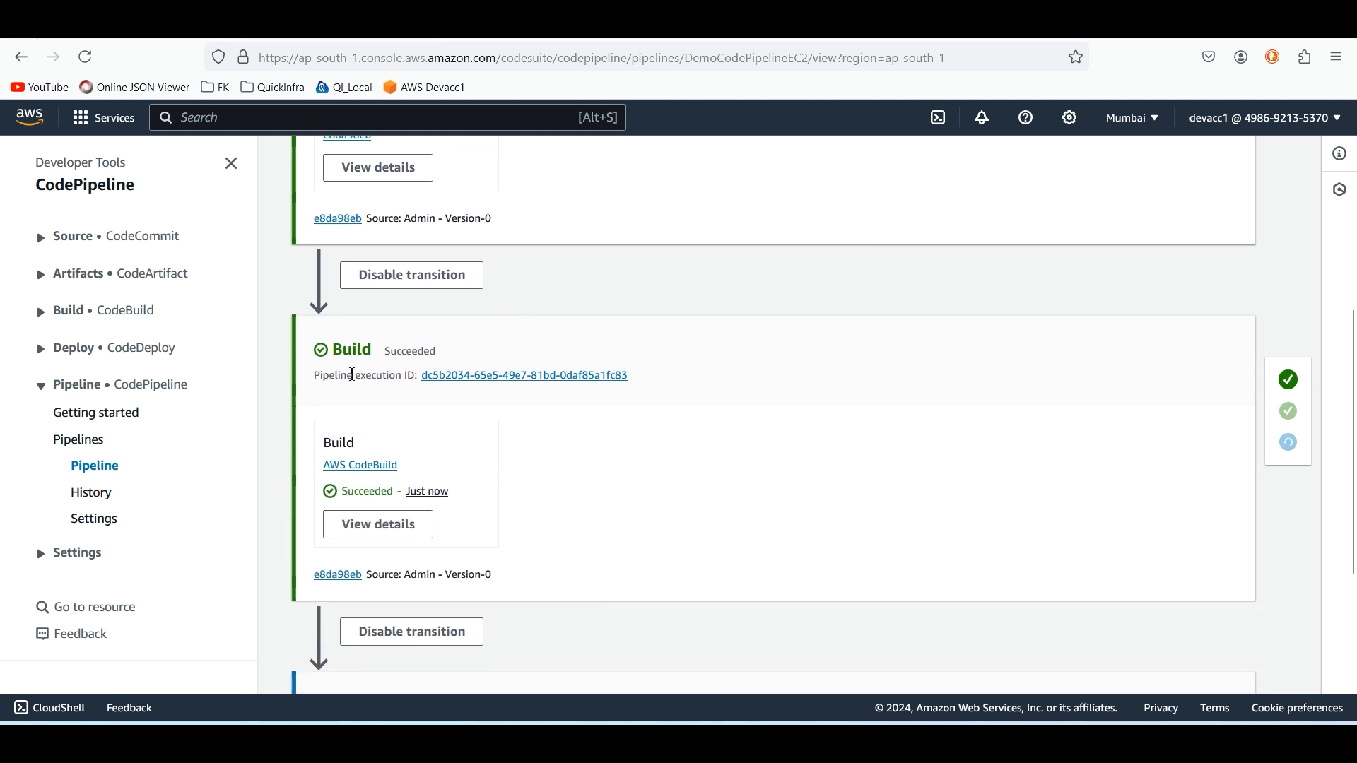
pyautogui.scroll(-1, 470, 461)
pyautogui.scroll(-3, 470, 461)
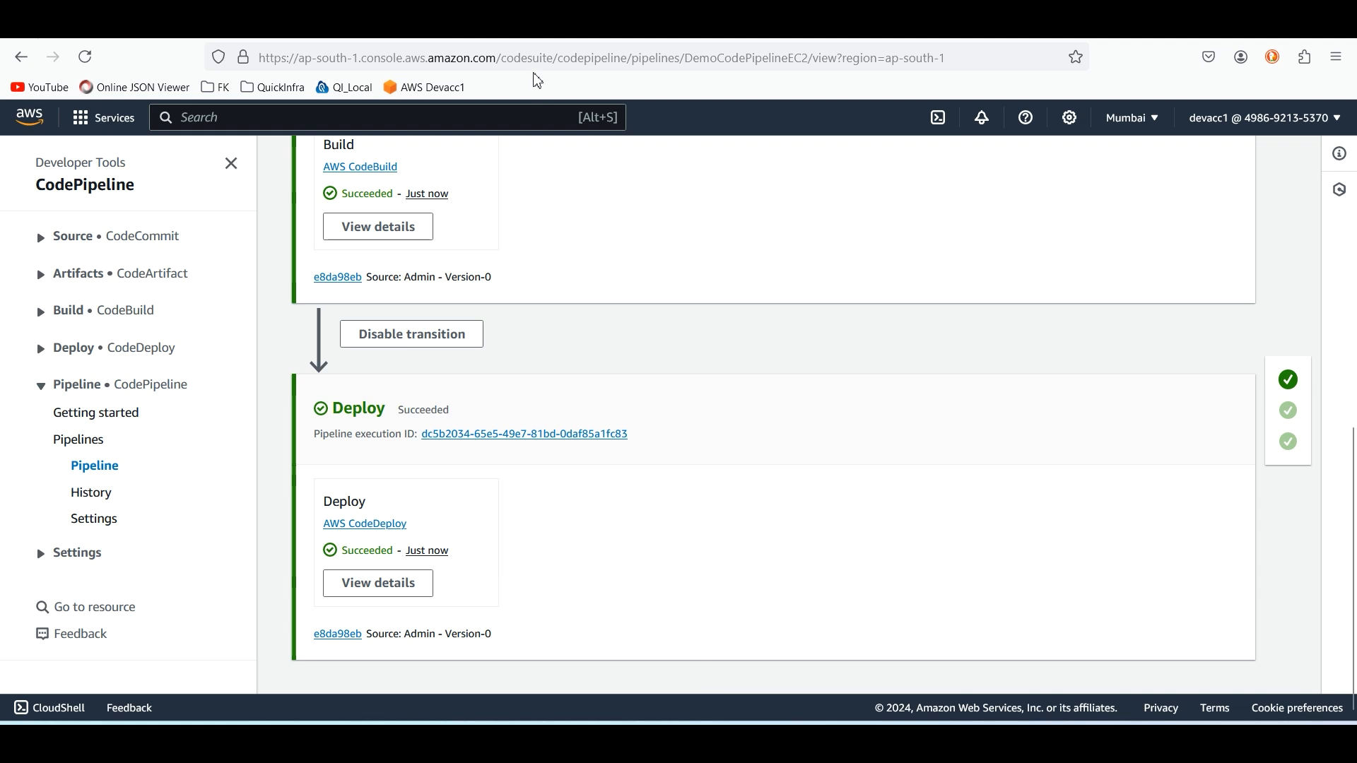
# Select the EC2_Blue instance and copy its public IPv4 address from the details panel
pyautogui.click(166, 25)
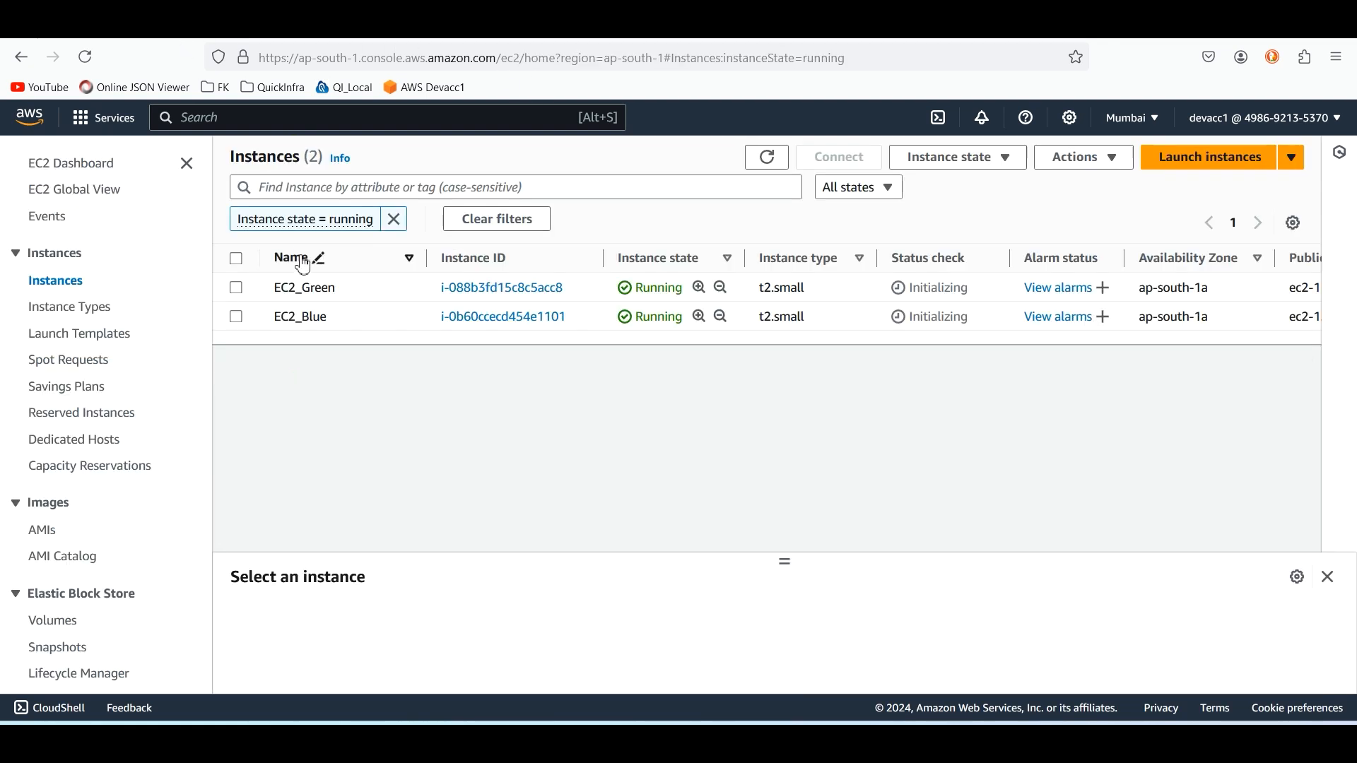
pyautogui.click(316, 327)
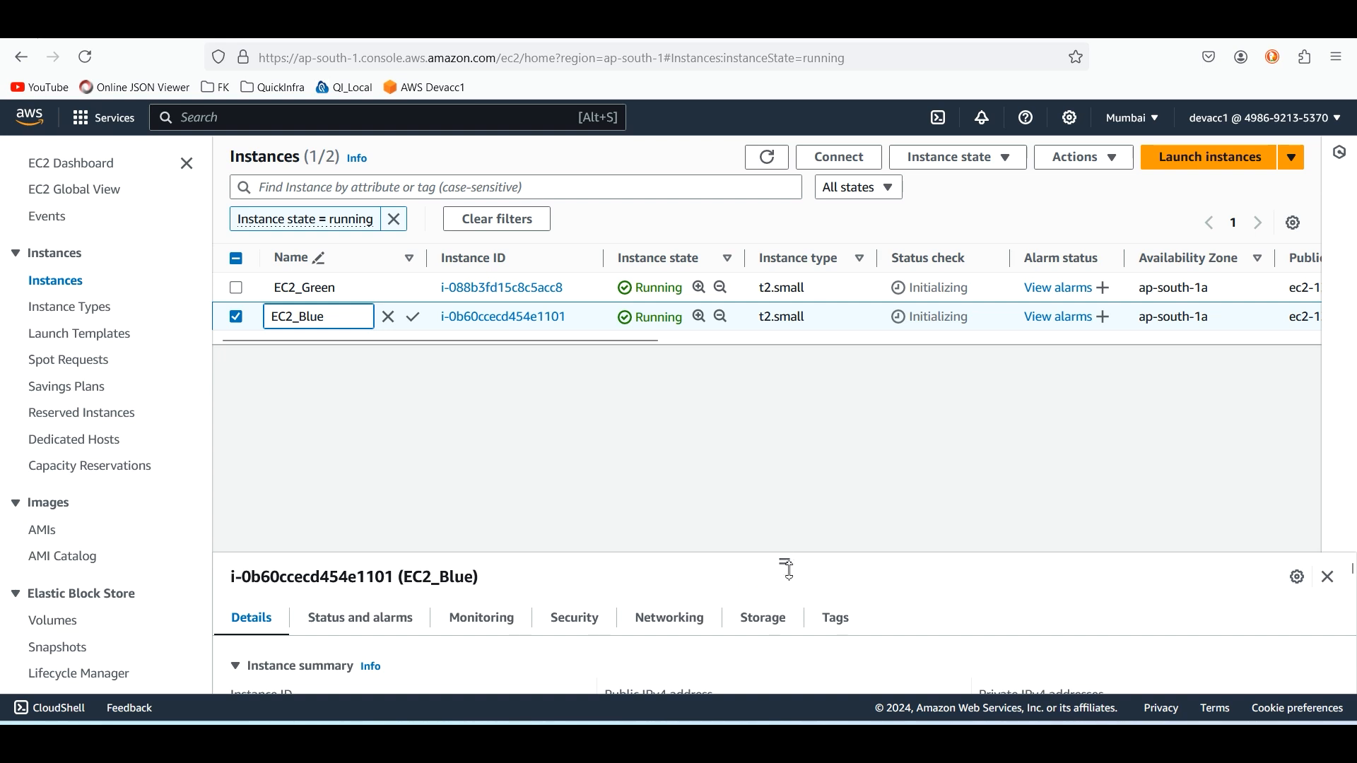
pyautogui.moveTo(782, 563); pyautogui.dragTo(785, 408)
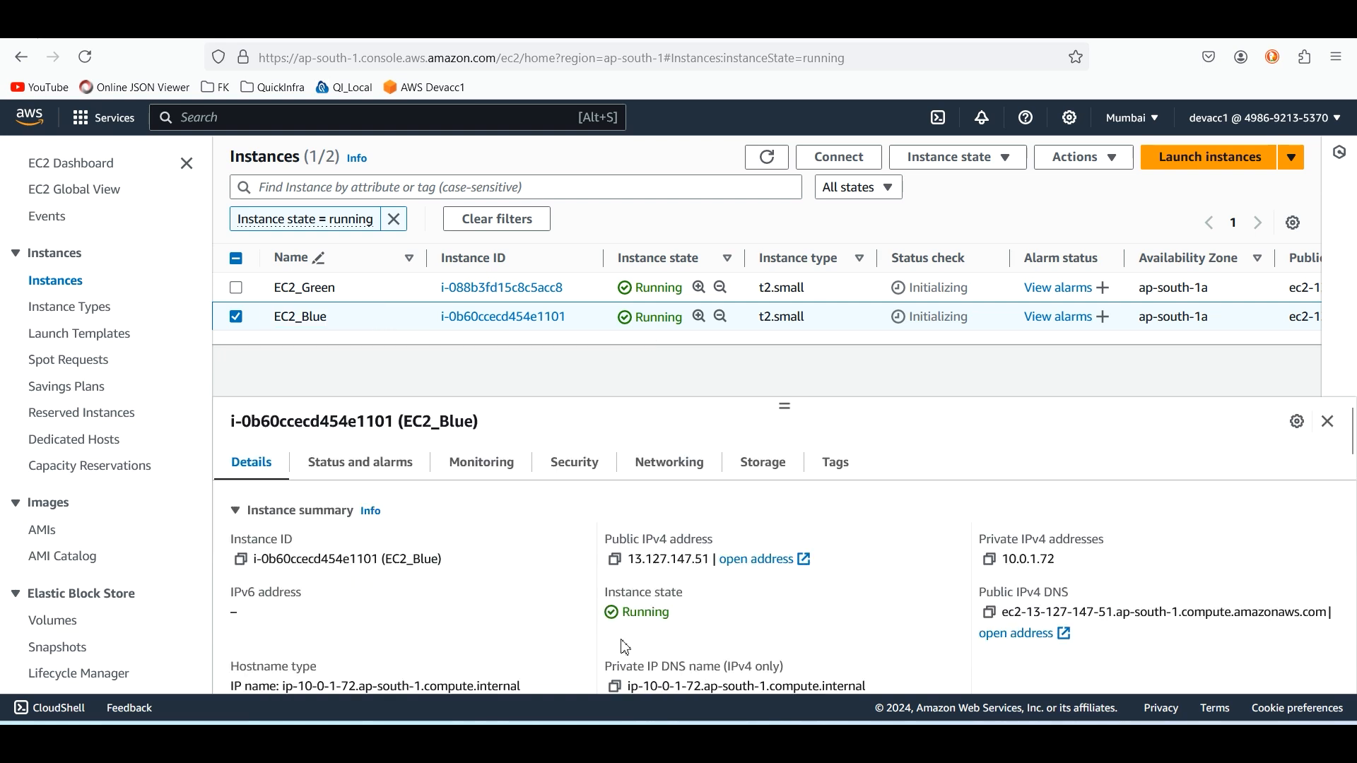
pyautogui.click(616, 562)
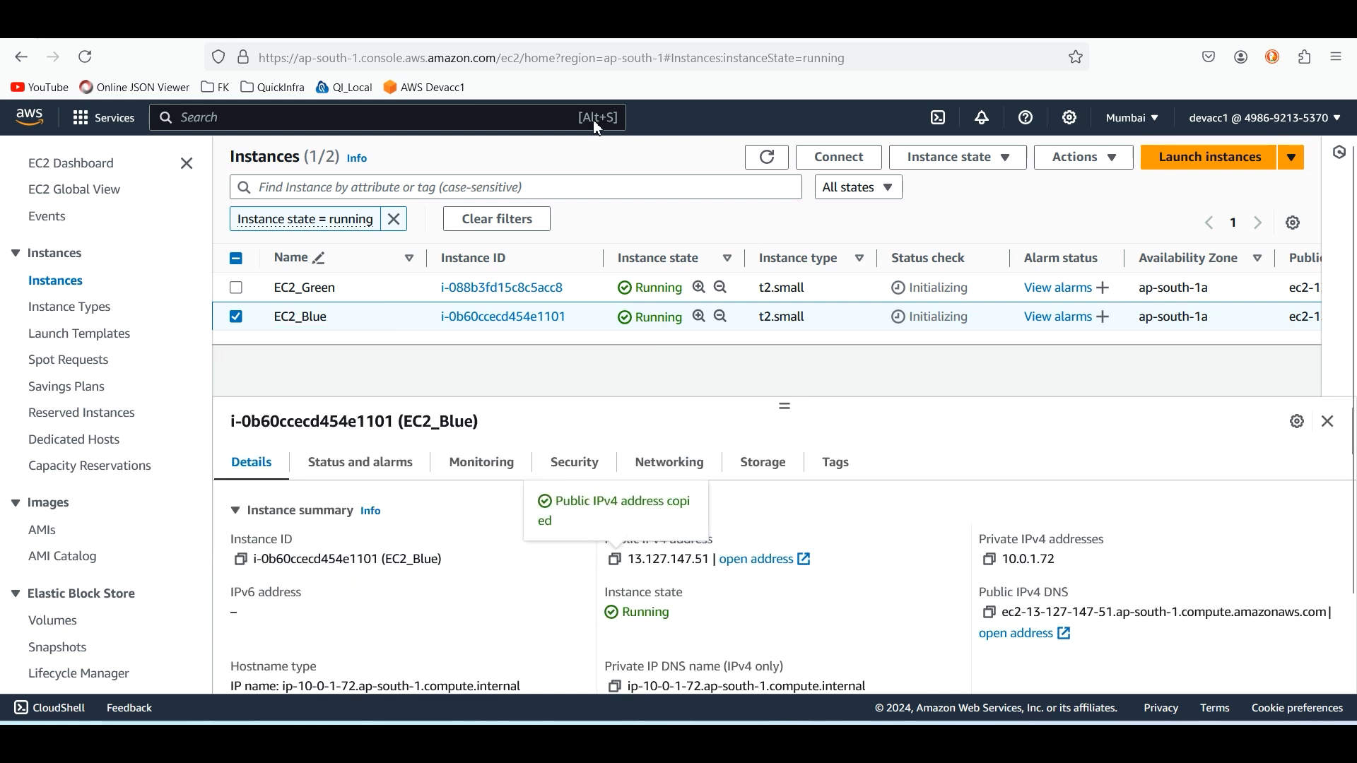
pyautogui.hotkey('ctrl', 't')
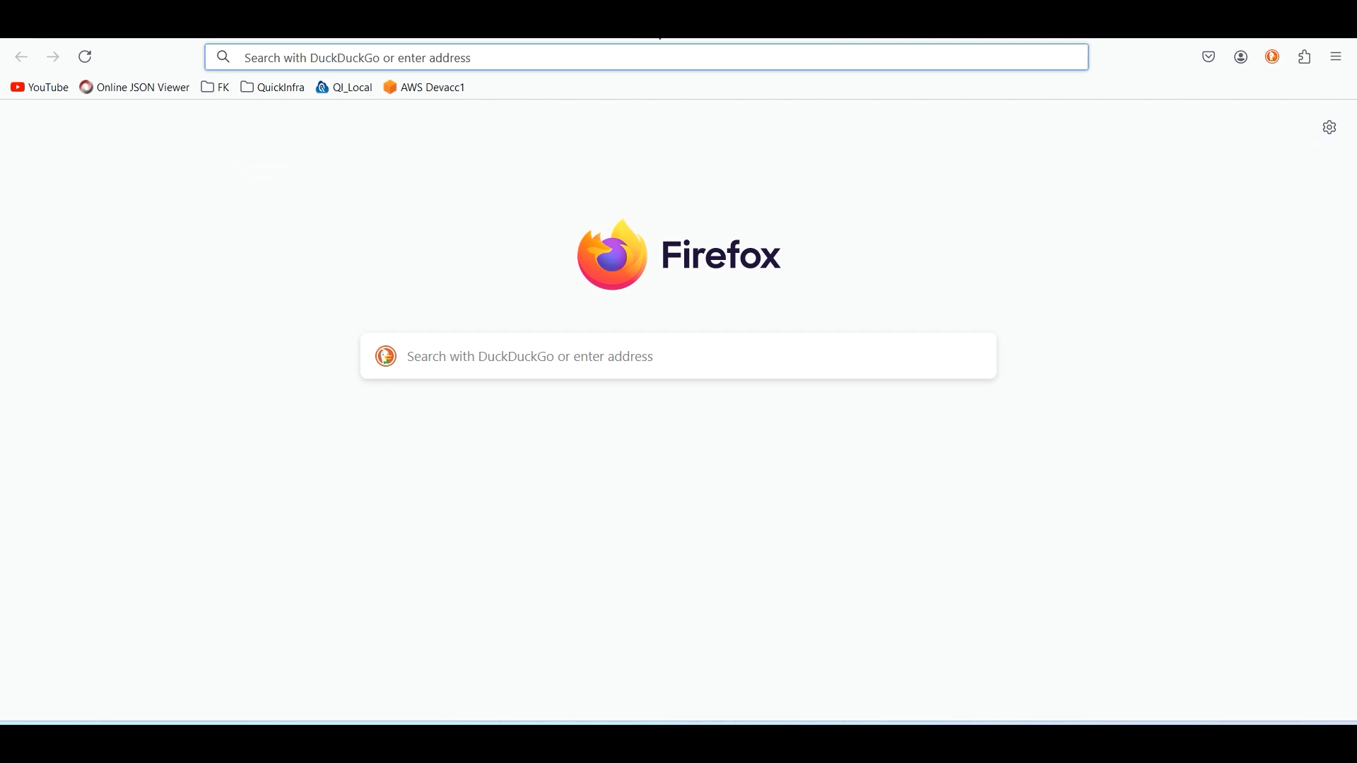
pyautogui.write('http:/')
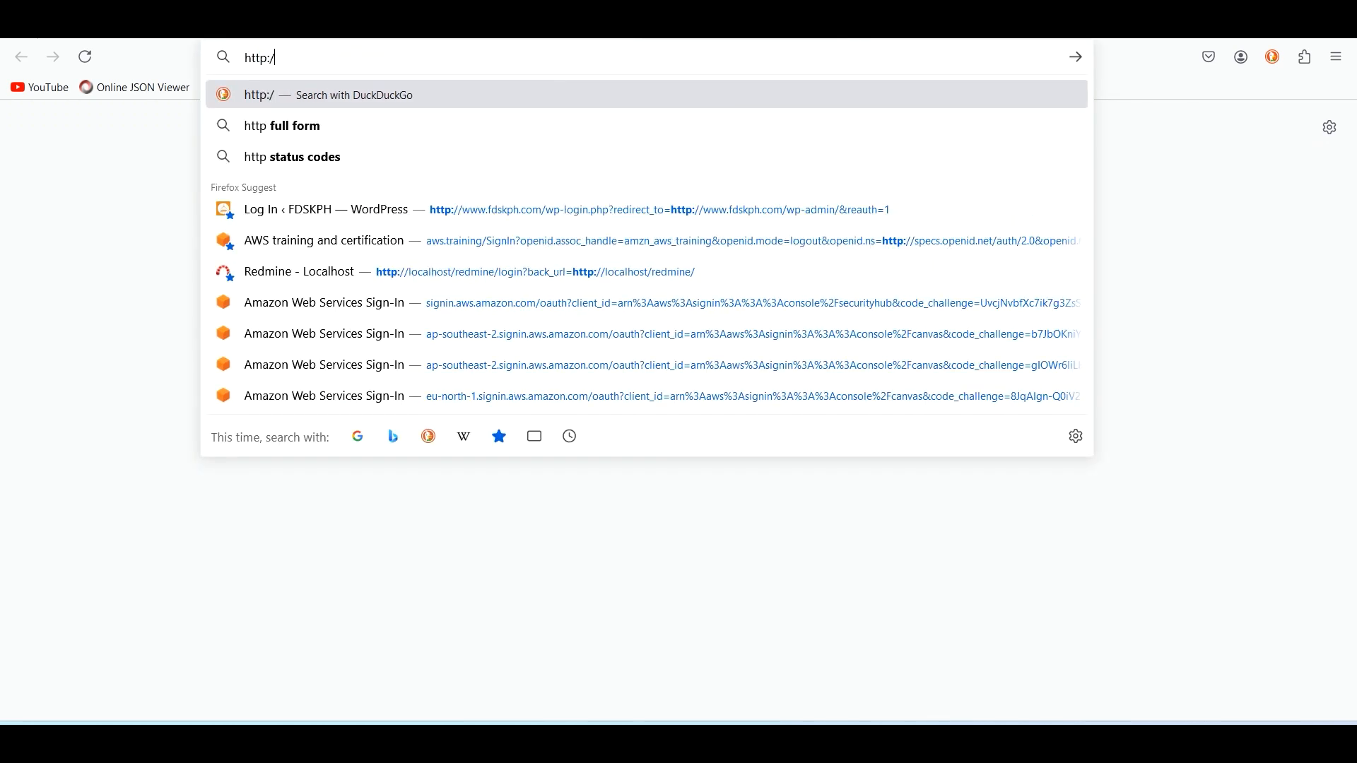
pyautogui.write('/')
pyautogui.hotkey('ctrl', 'v')
pyautogui.write(':')
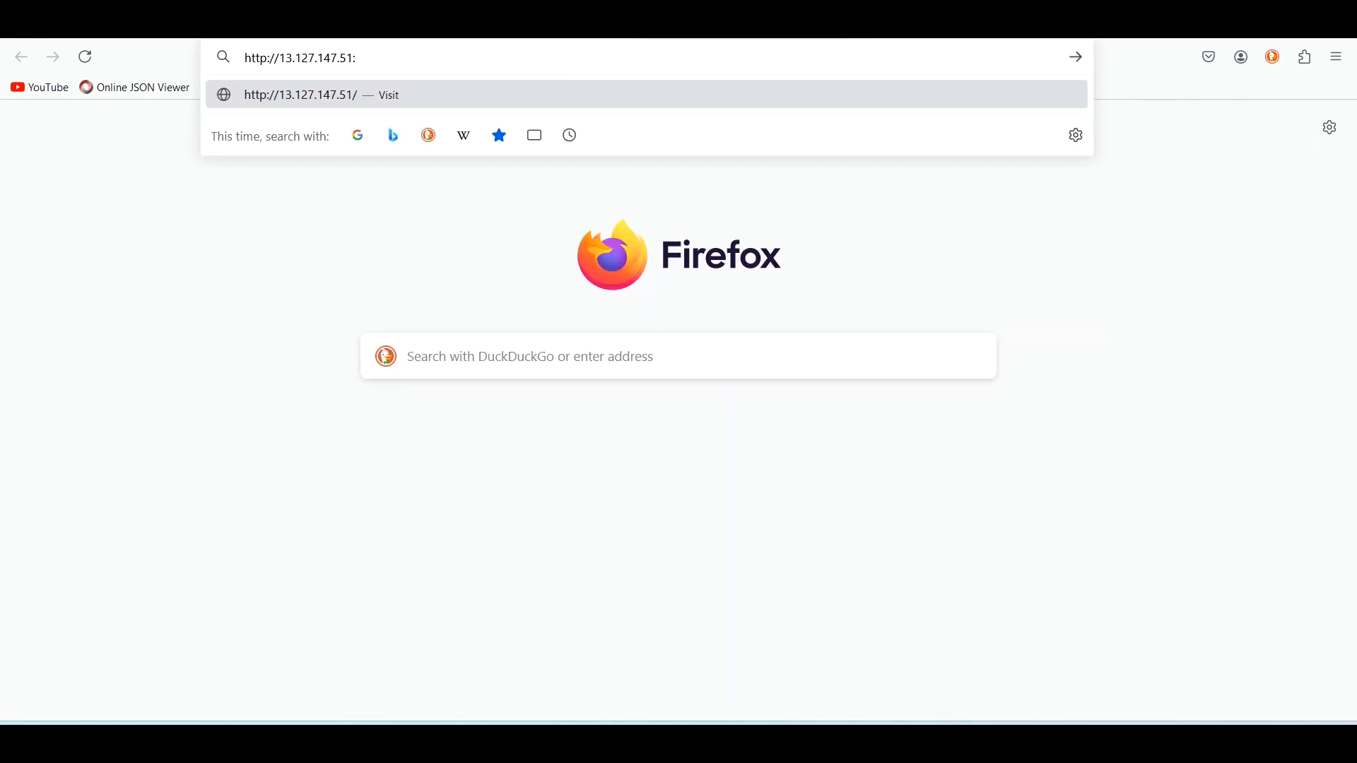
pyautogui.write('8080')
pyautogui.press('Return')
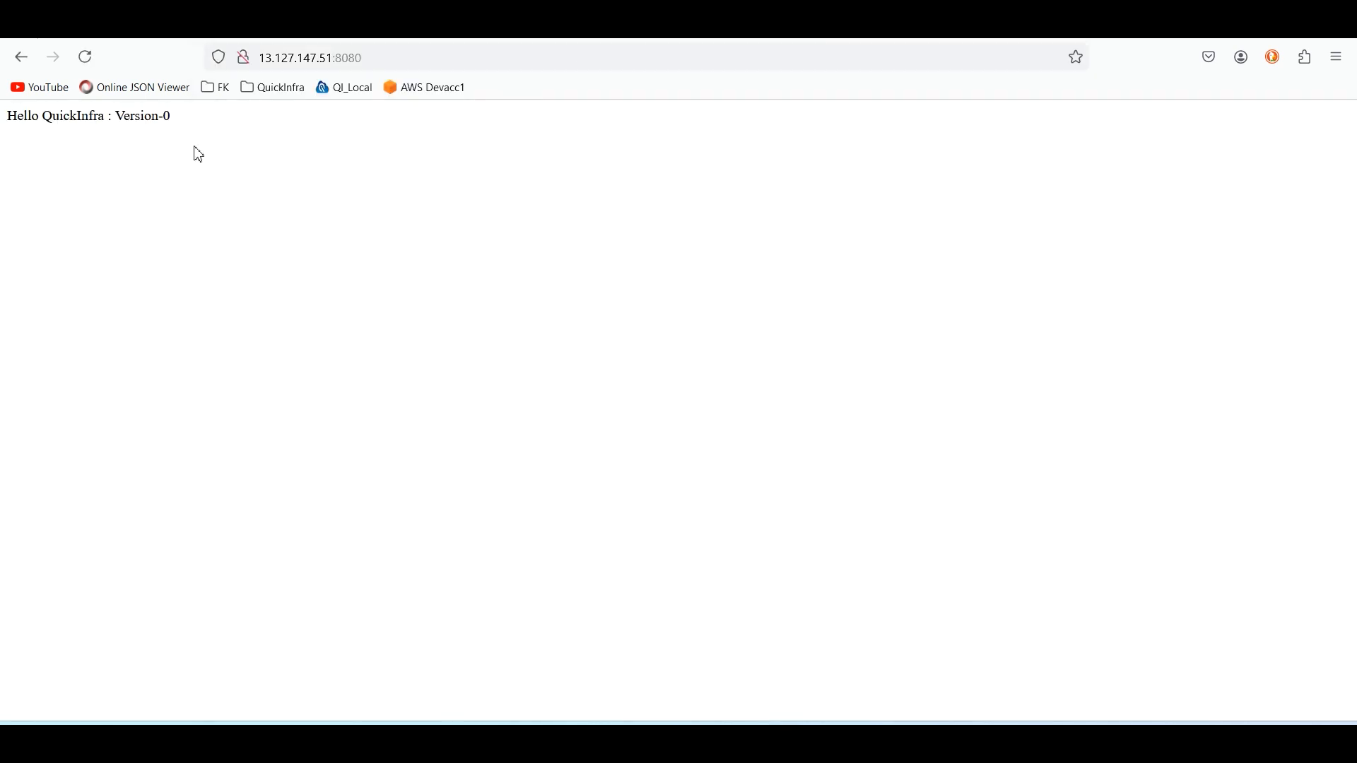
pyautogui.moveTo(160, 118); pyautogui.dragTo(2, 130)
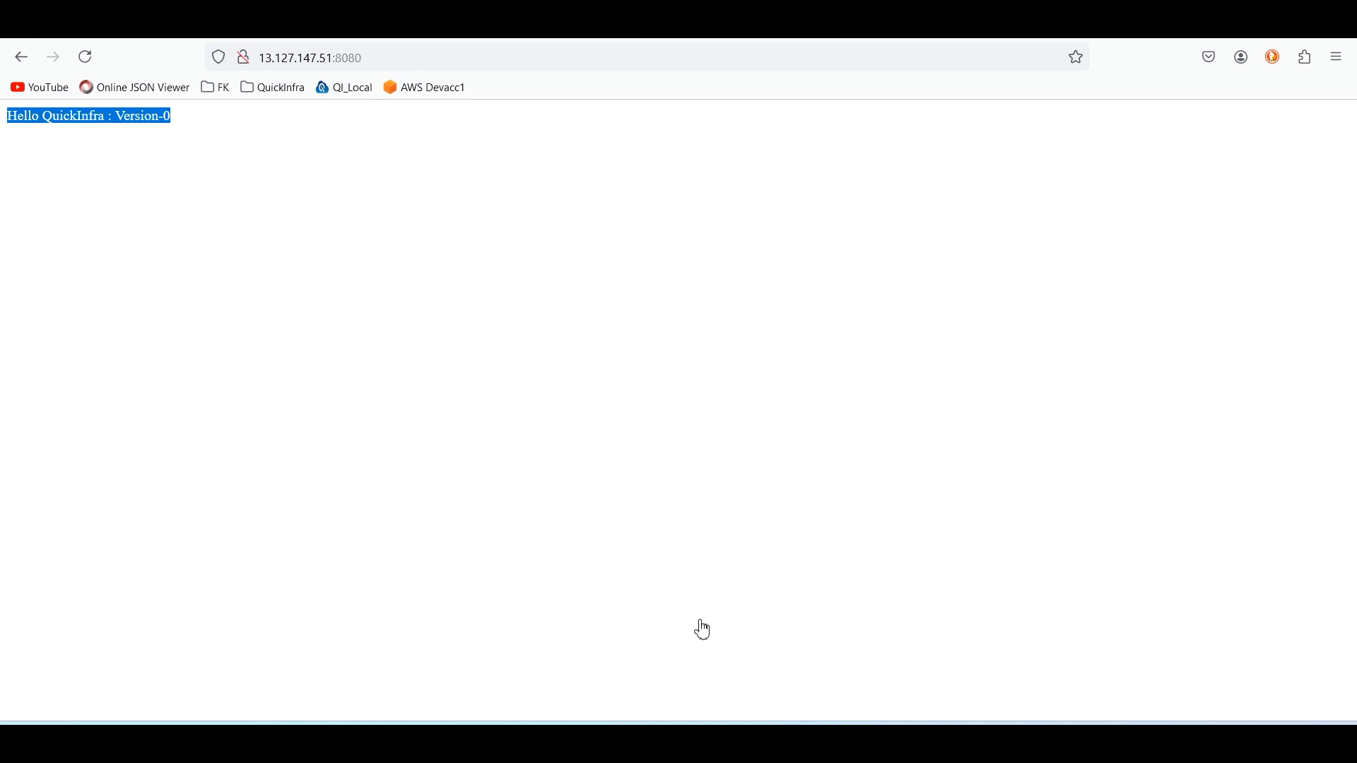
# Edit DemoApplication.java in the demo_java repository so the hello message returns Version-1 instead
pyautogui.click(456, 24)
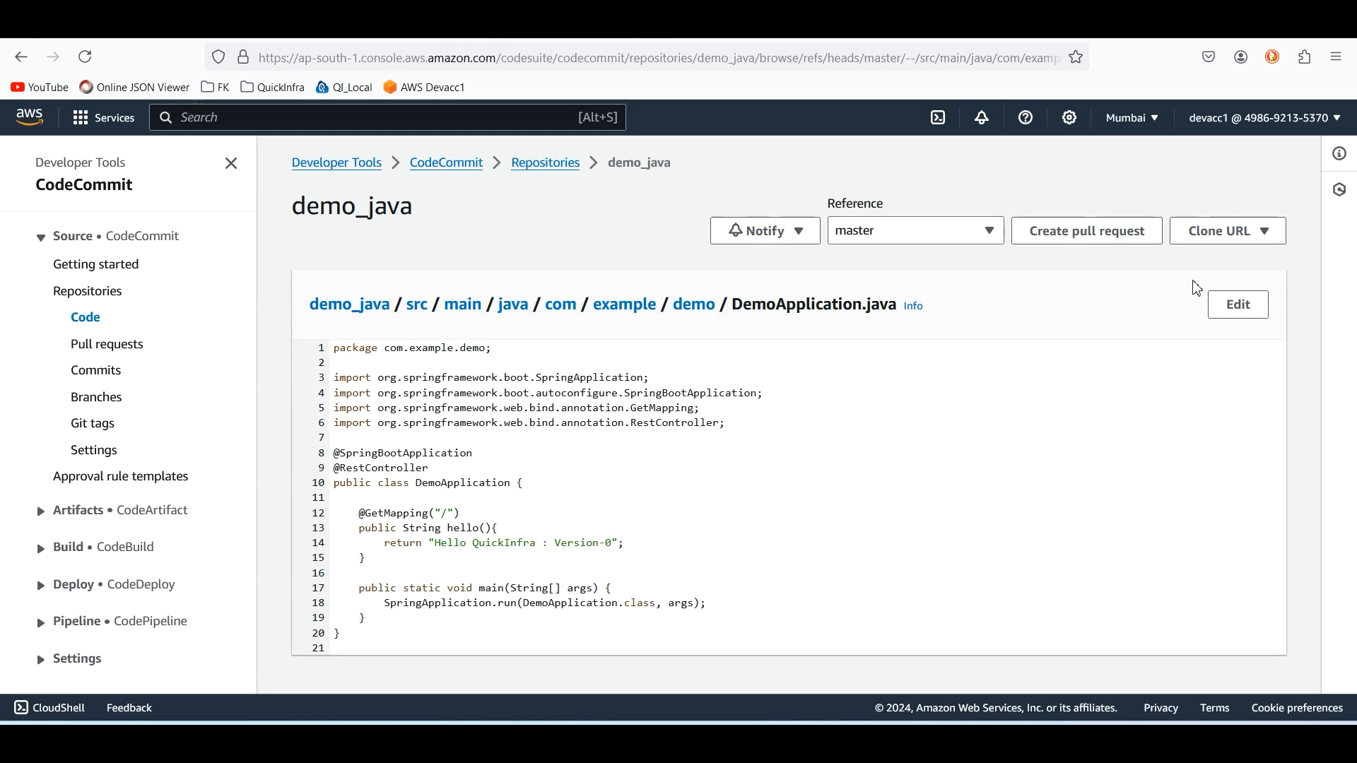
pyautogui.click(1236, 305)
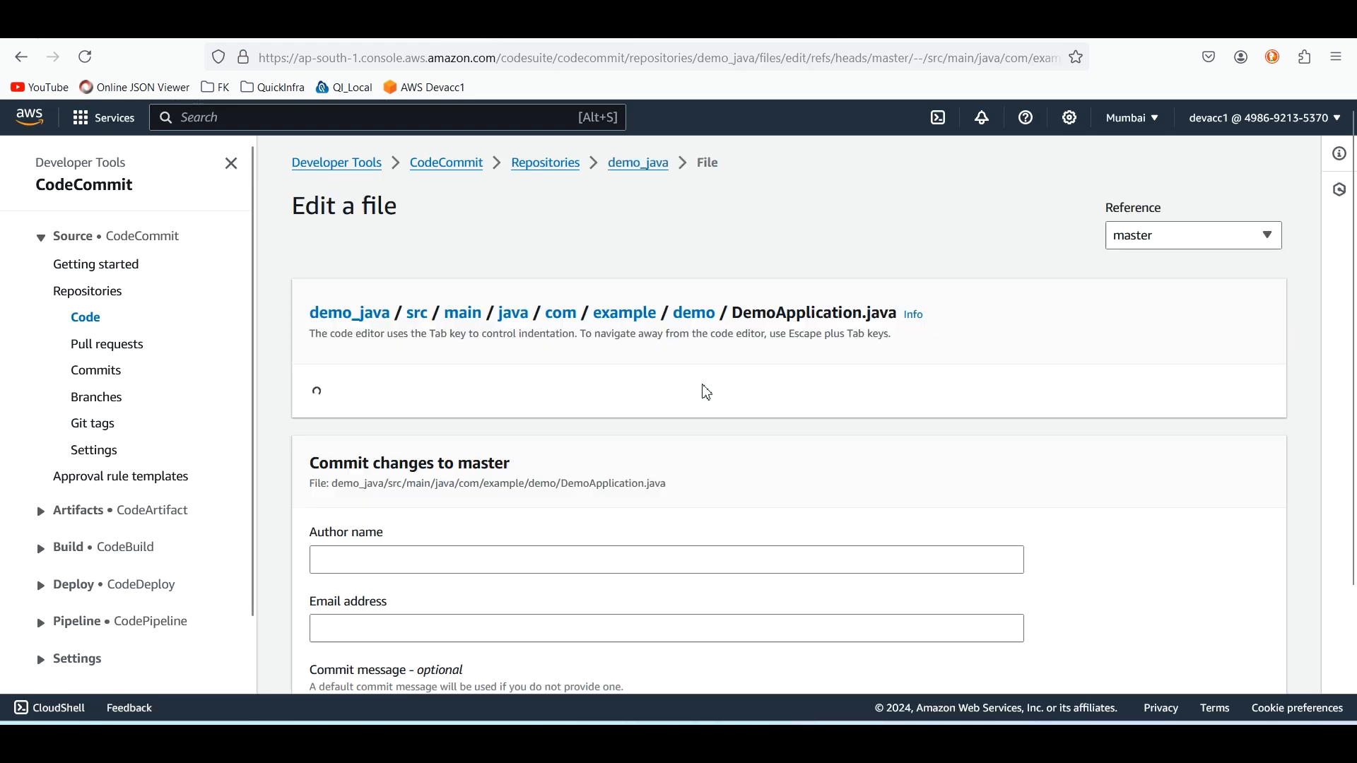
pyautogui.click(608, 550)
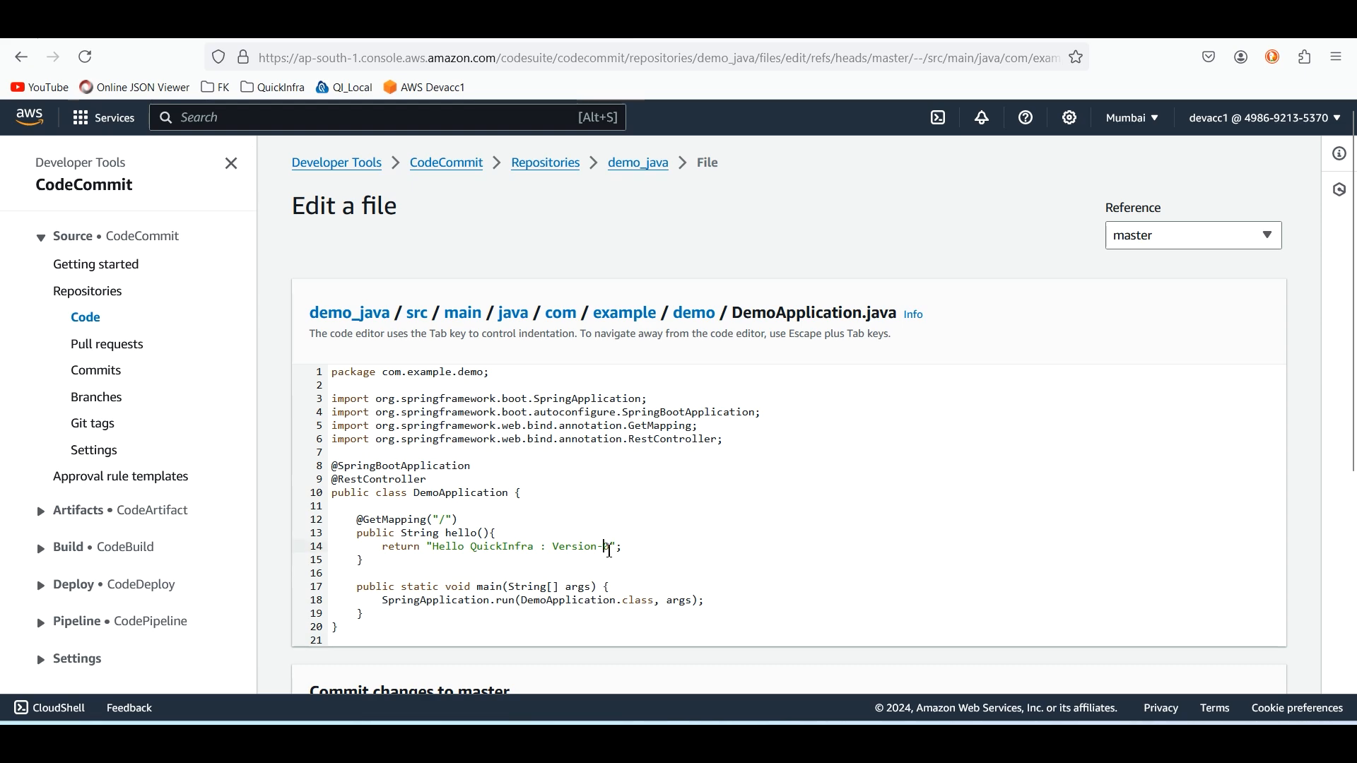
pyautogui.write('1')
# Commit the change to master with author name test, email test and commit message Version-1
pyautogui.scroll(-3, 513, 328)
pyautogui.click(433, 562)
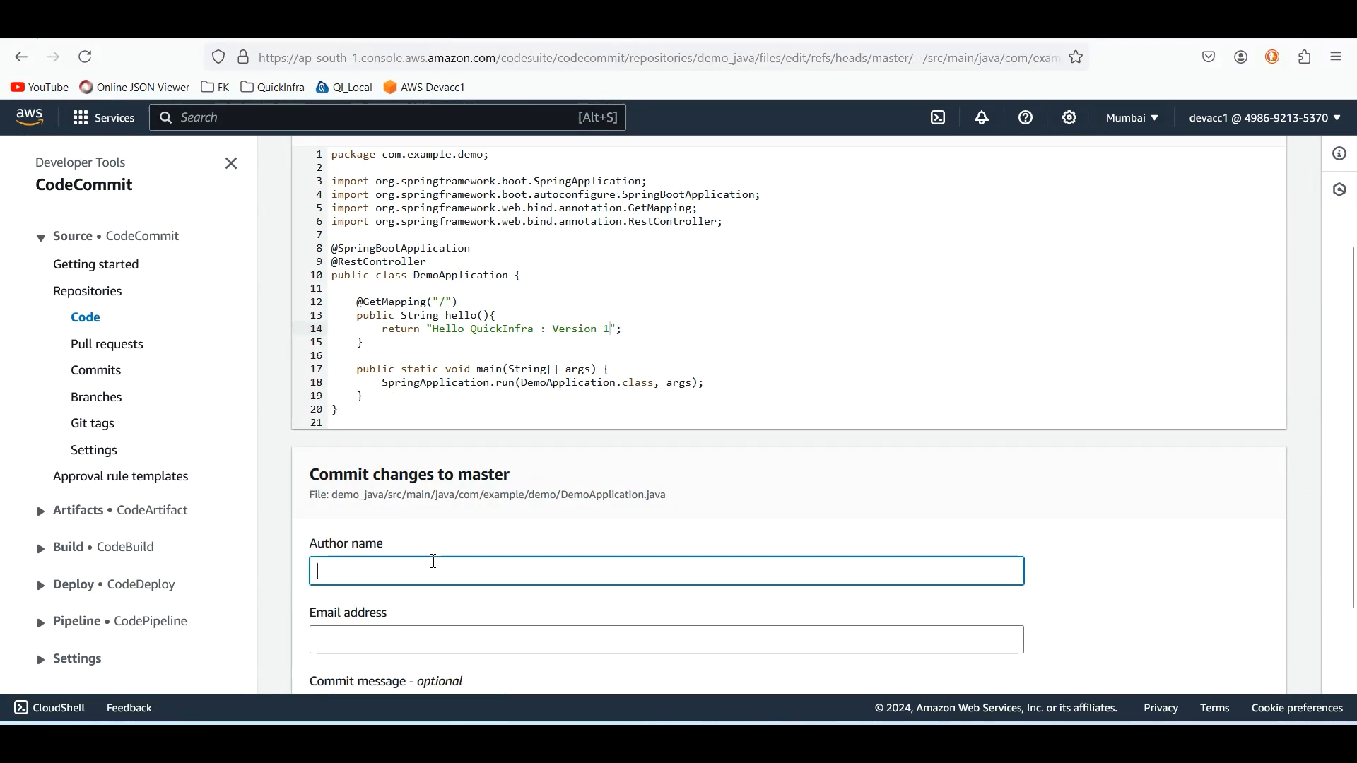
pyautogui.write('test')
pyautogui.press('Tab')
pyautogui.write('test')
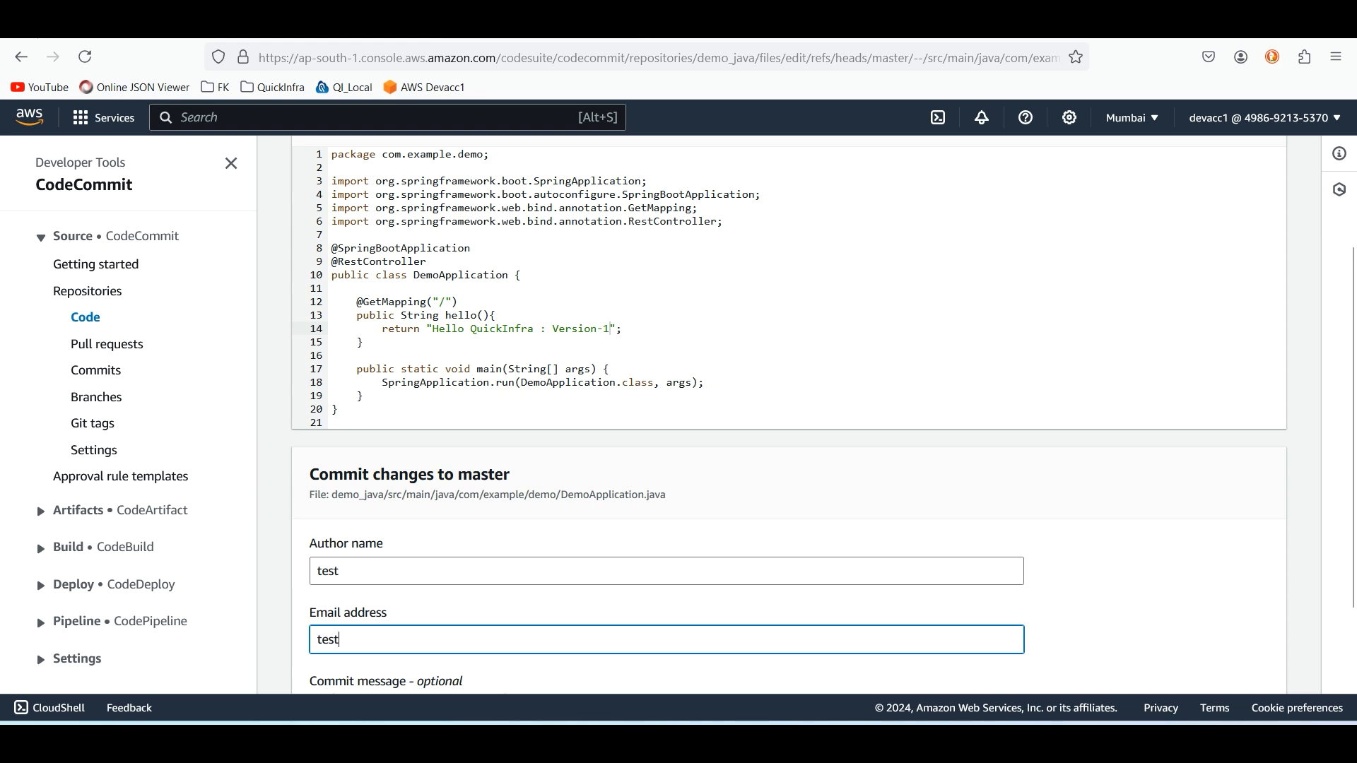
pyautogui.scroll(-2, 373, 563)
pyautogui.click(430, 573)
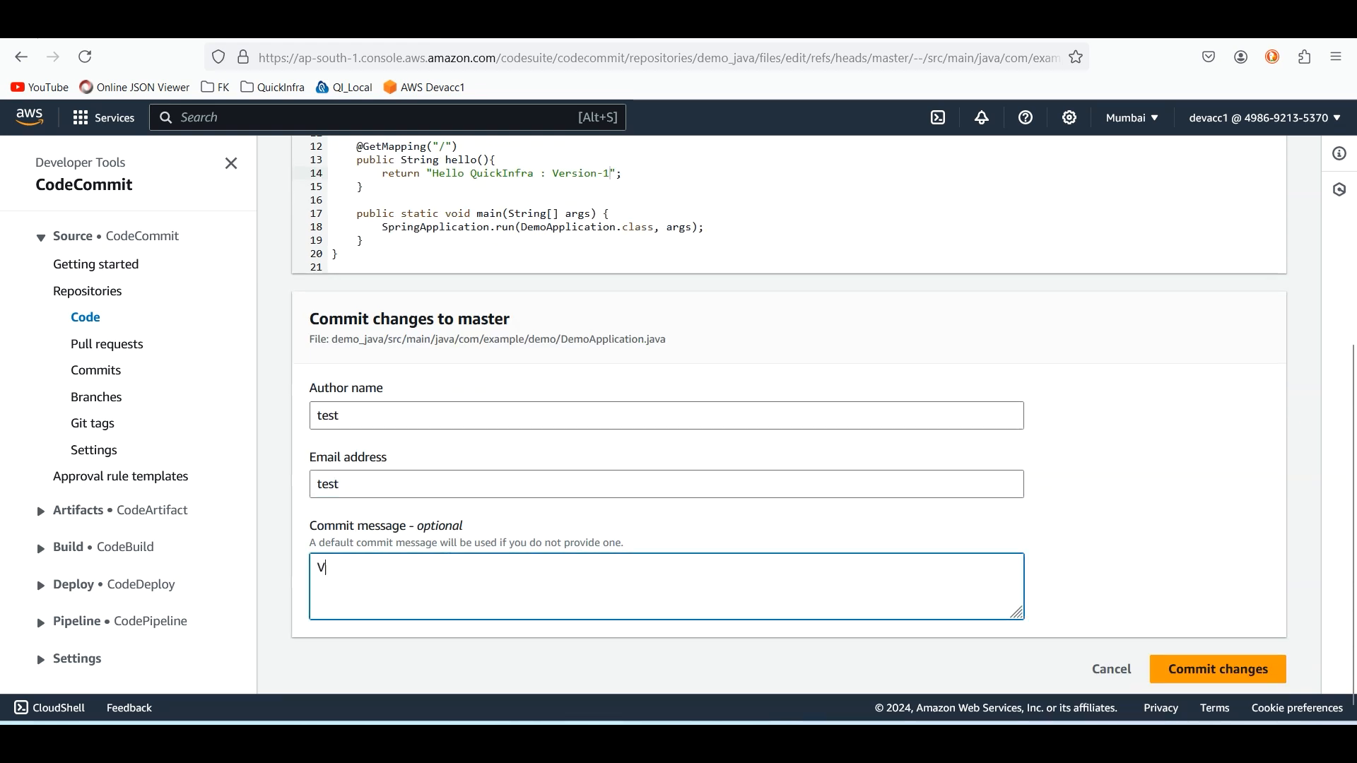
pyautogui.write('Version-1')
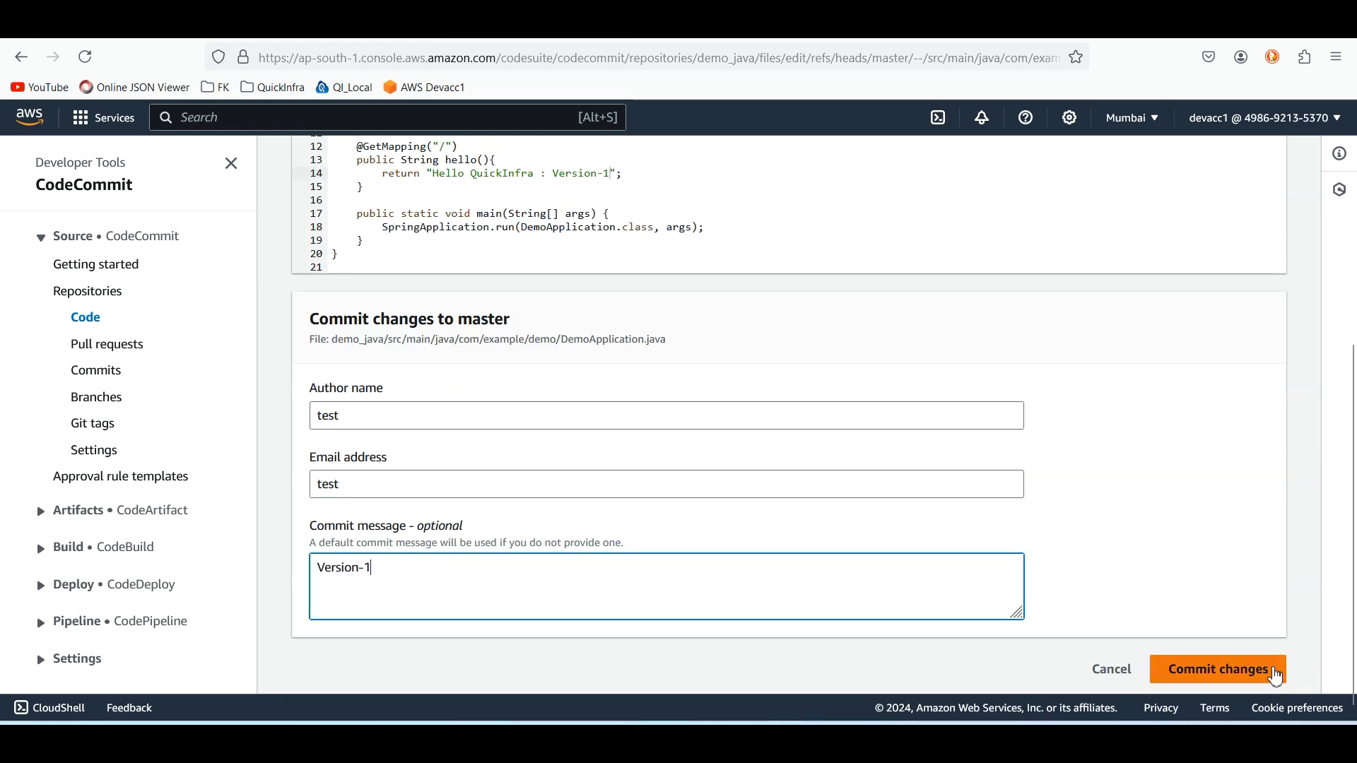
pyautogui.click(1229, 670)
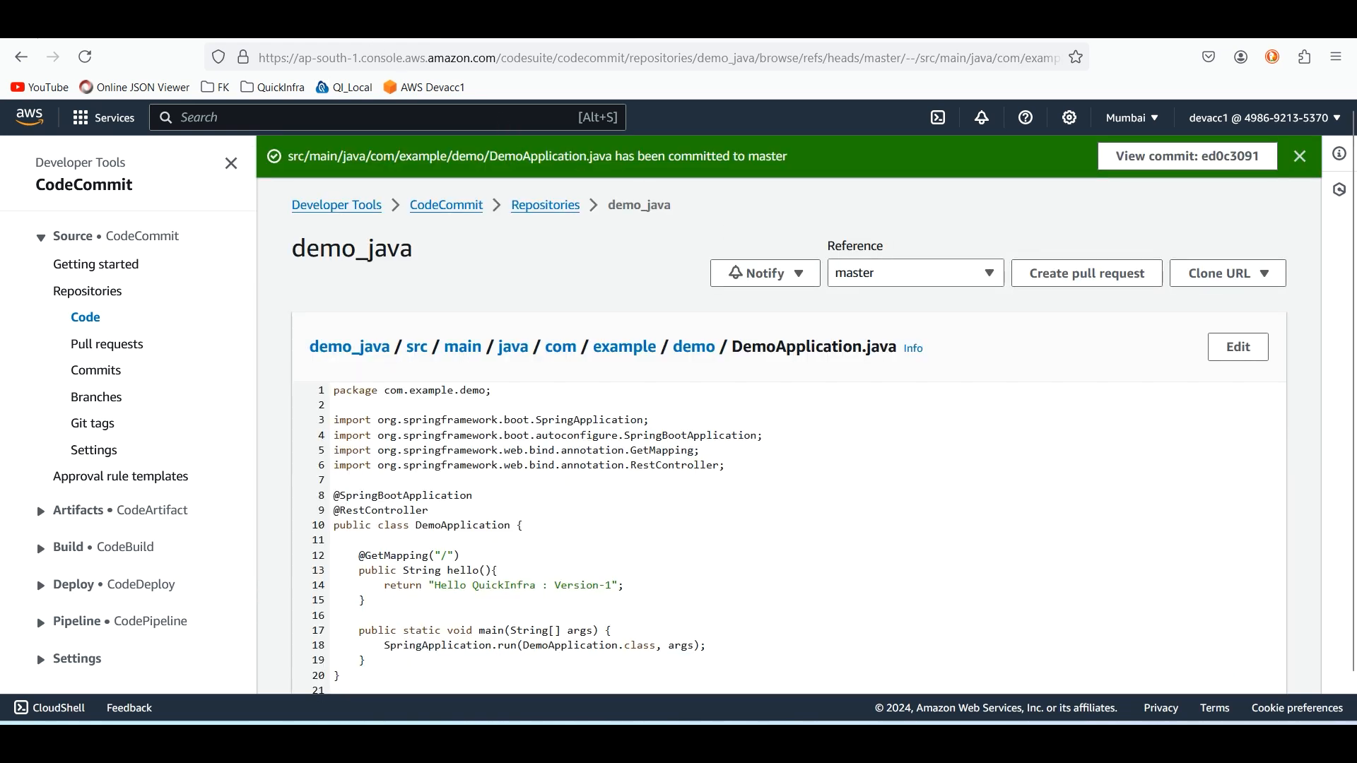
# Refresh the pipelines list and follow the DemoCodePipelineEC2 execution through its Source, Build and Deploy stages
pyautogui.click(339, 25)
pyautogui.scroll(3, 298, 226)
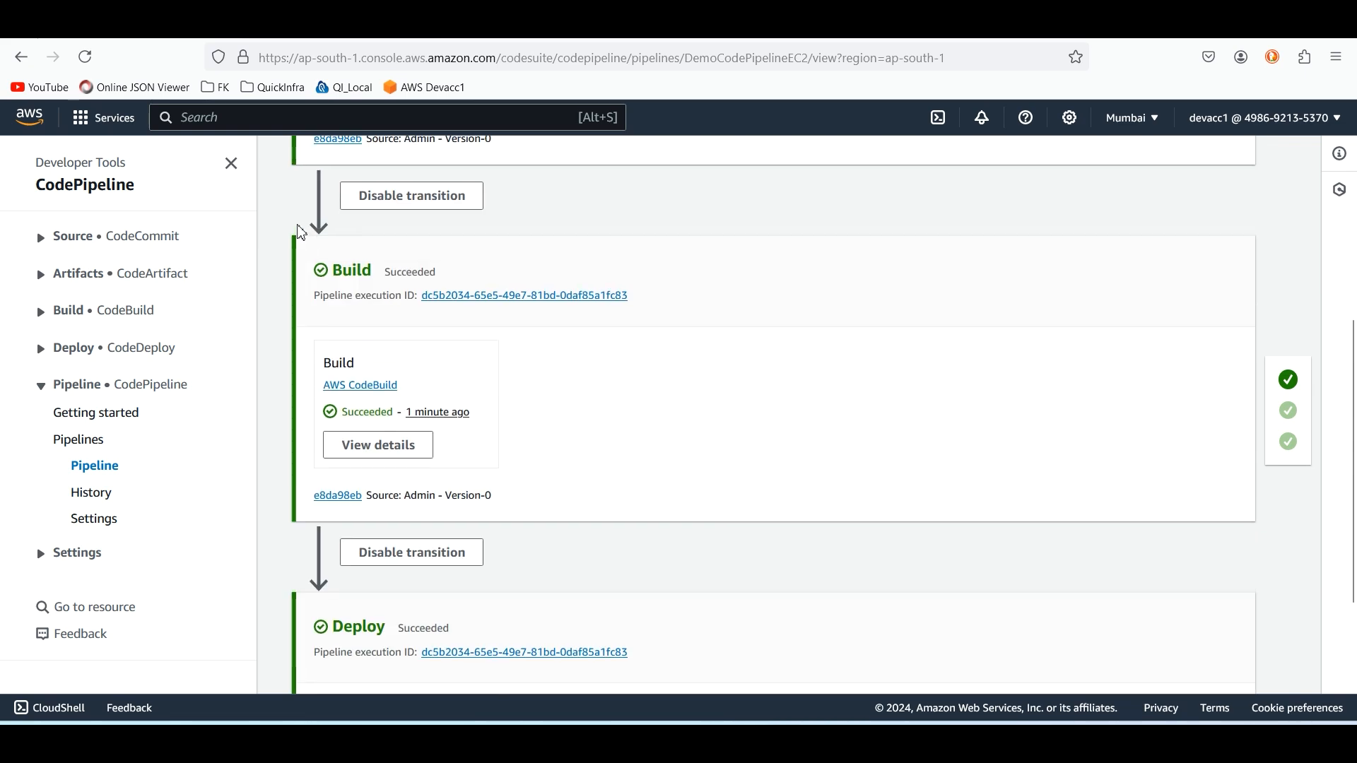
pyautogui.scroll(4, 302, 234)
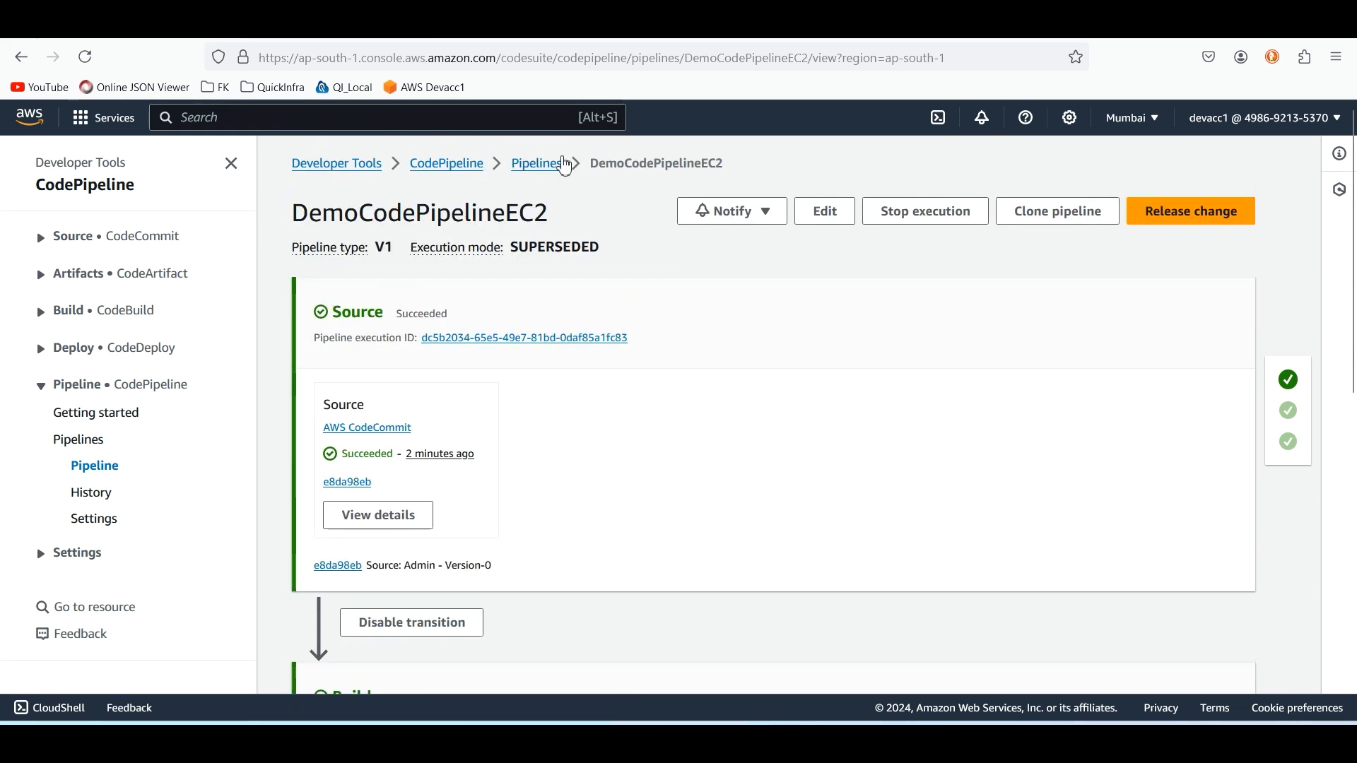
pyautogui.click(558, 164)
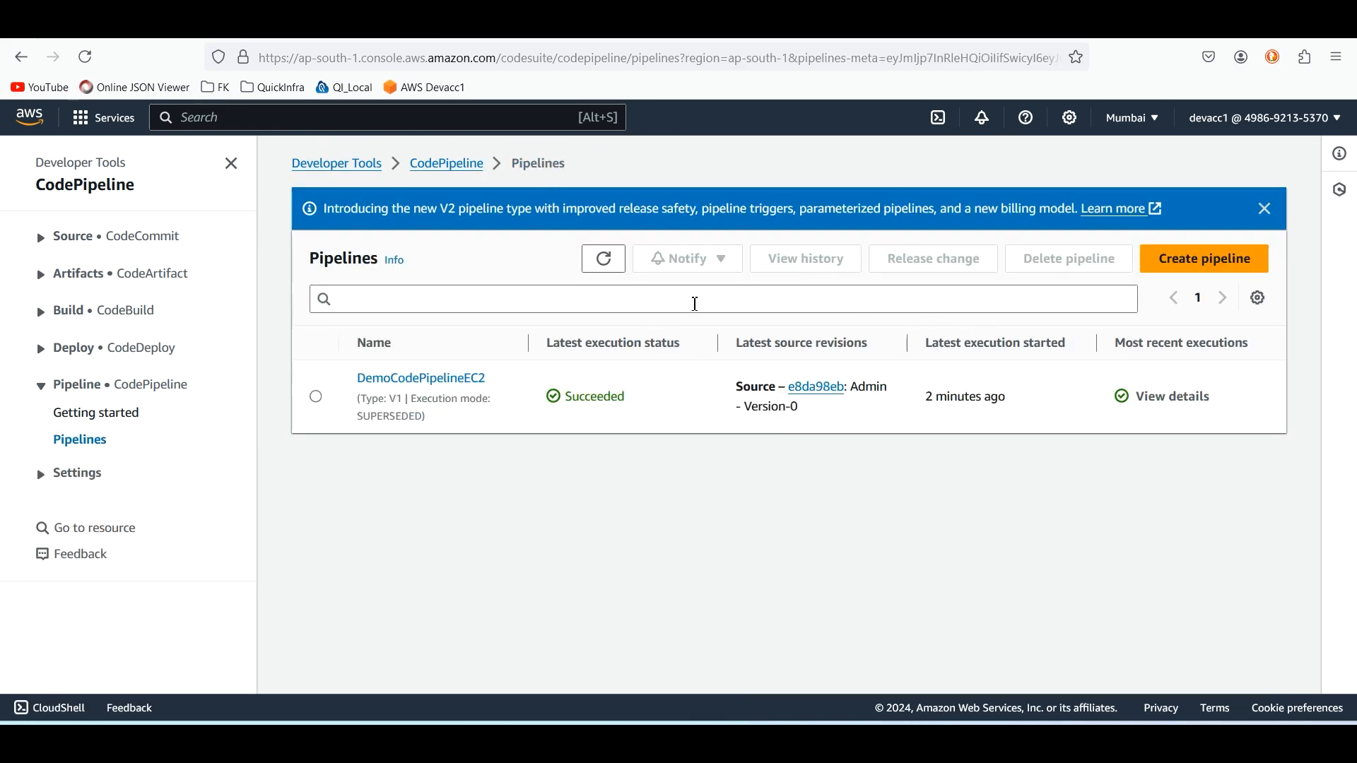
pyautogui.click(604, 260)
pyautogui.click(608, 260)
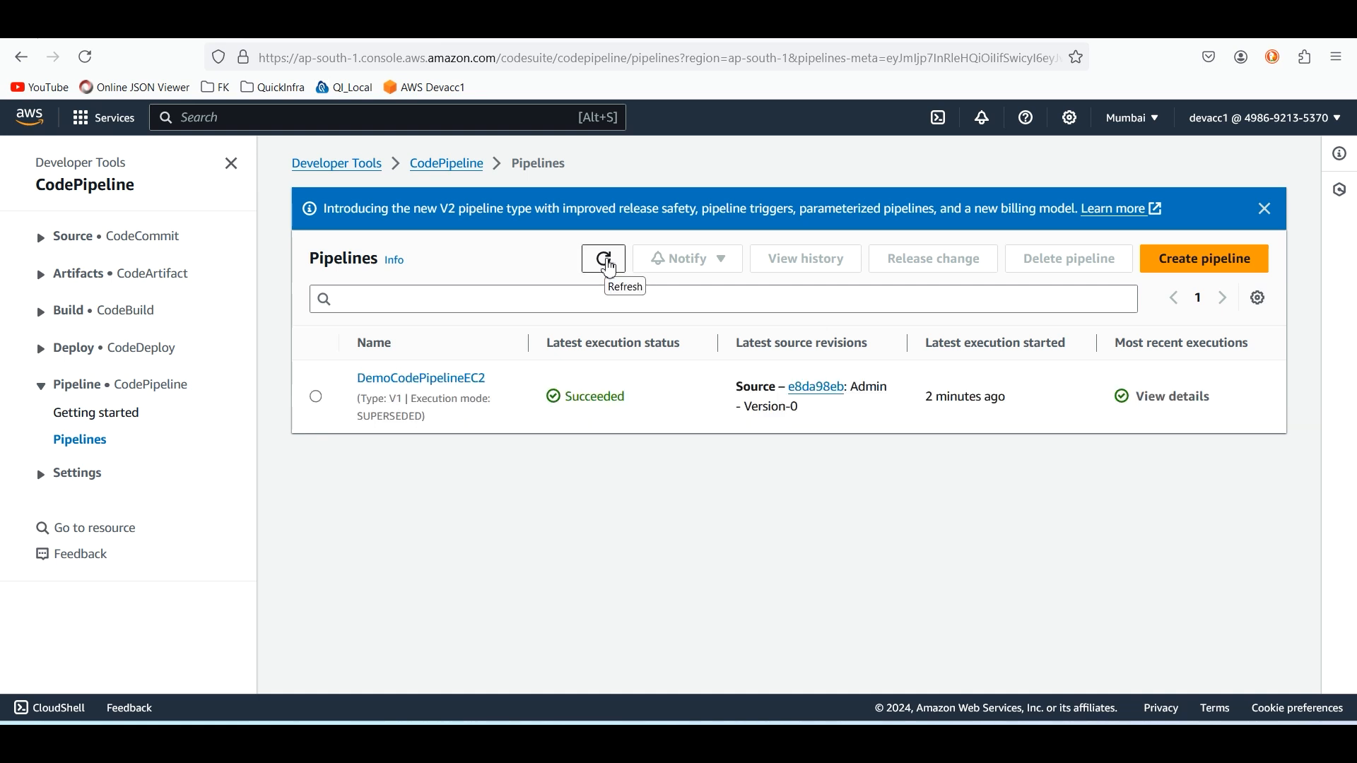
pyautogui.click(607, 260)
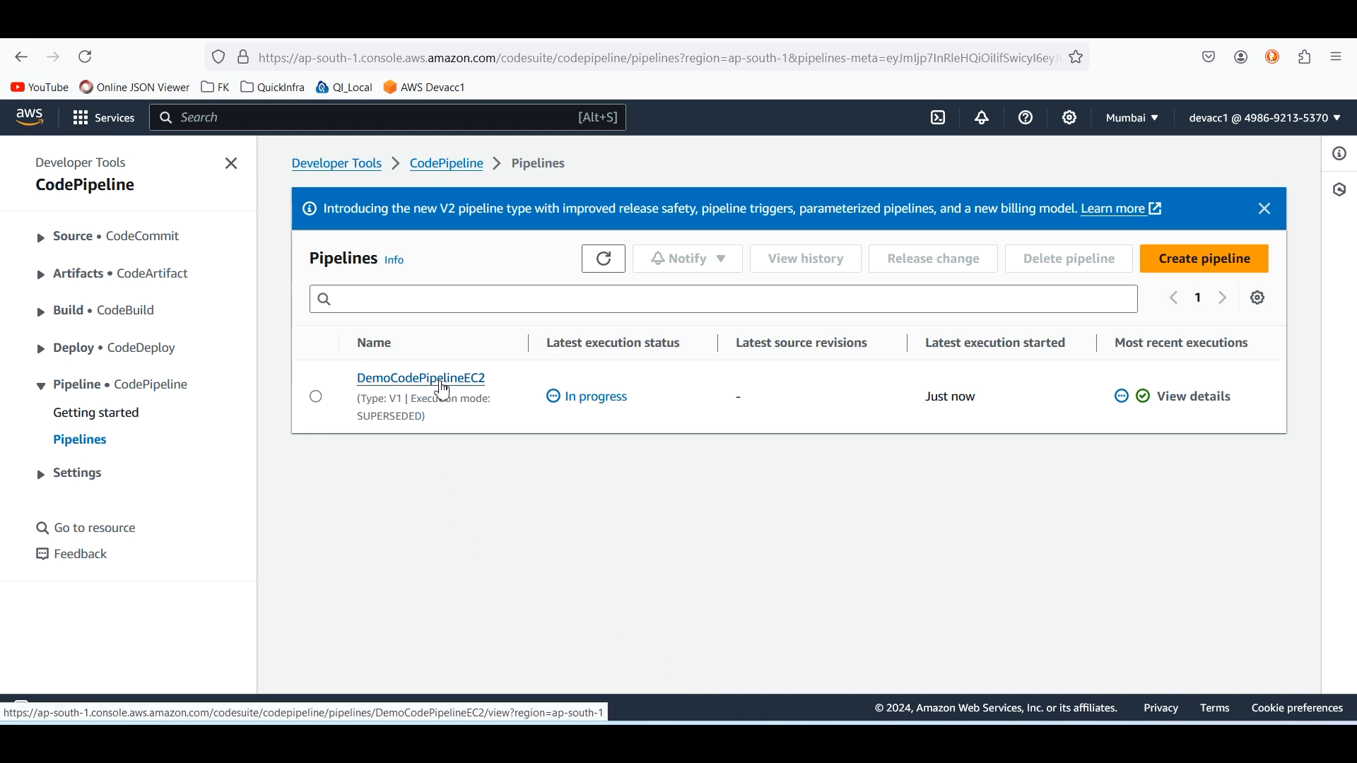
pyautogui.click(444, 391)
pyautogui.scroll(-2, 845, 422)
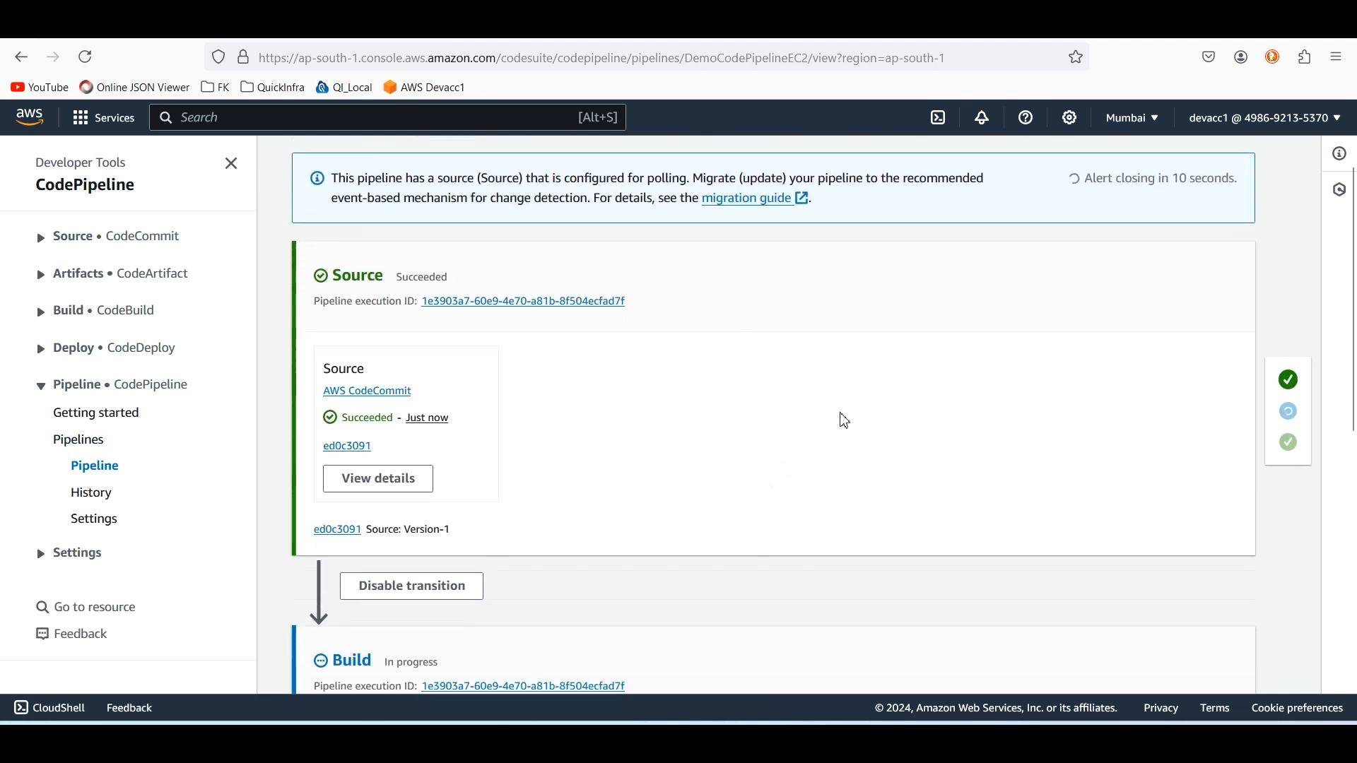
pyautogui.scroll(-2, 889, 384)
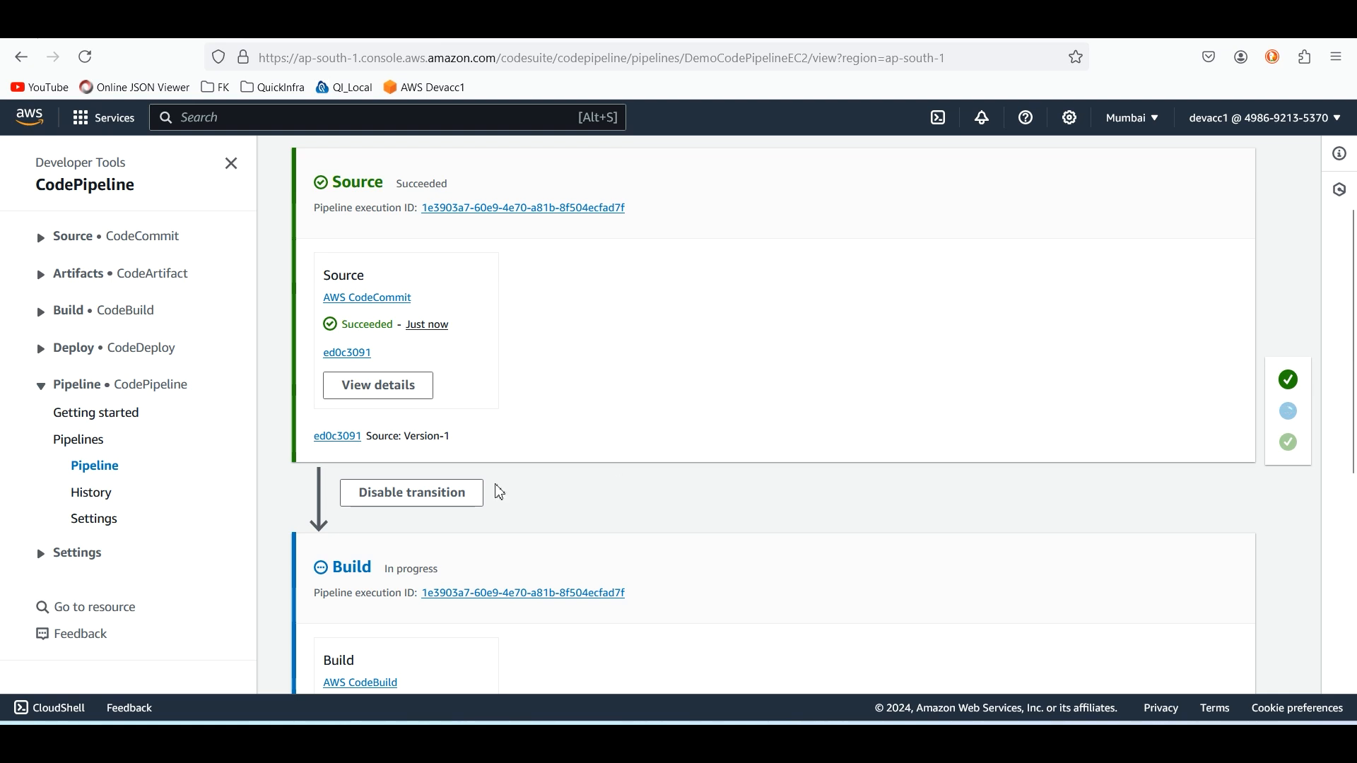
pyautogui.scroll(-3, 905, 431)
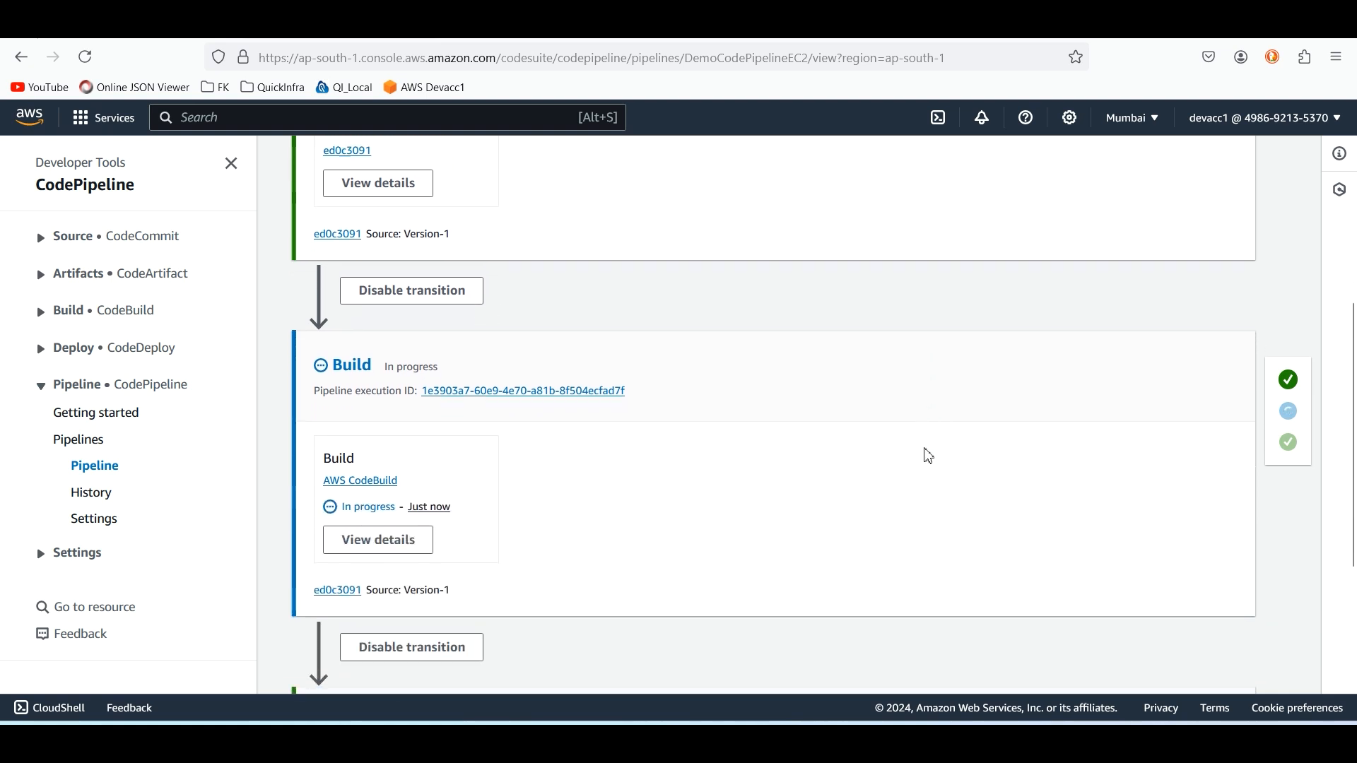
pyautogui.scroll(-1, 929, 456)
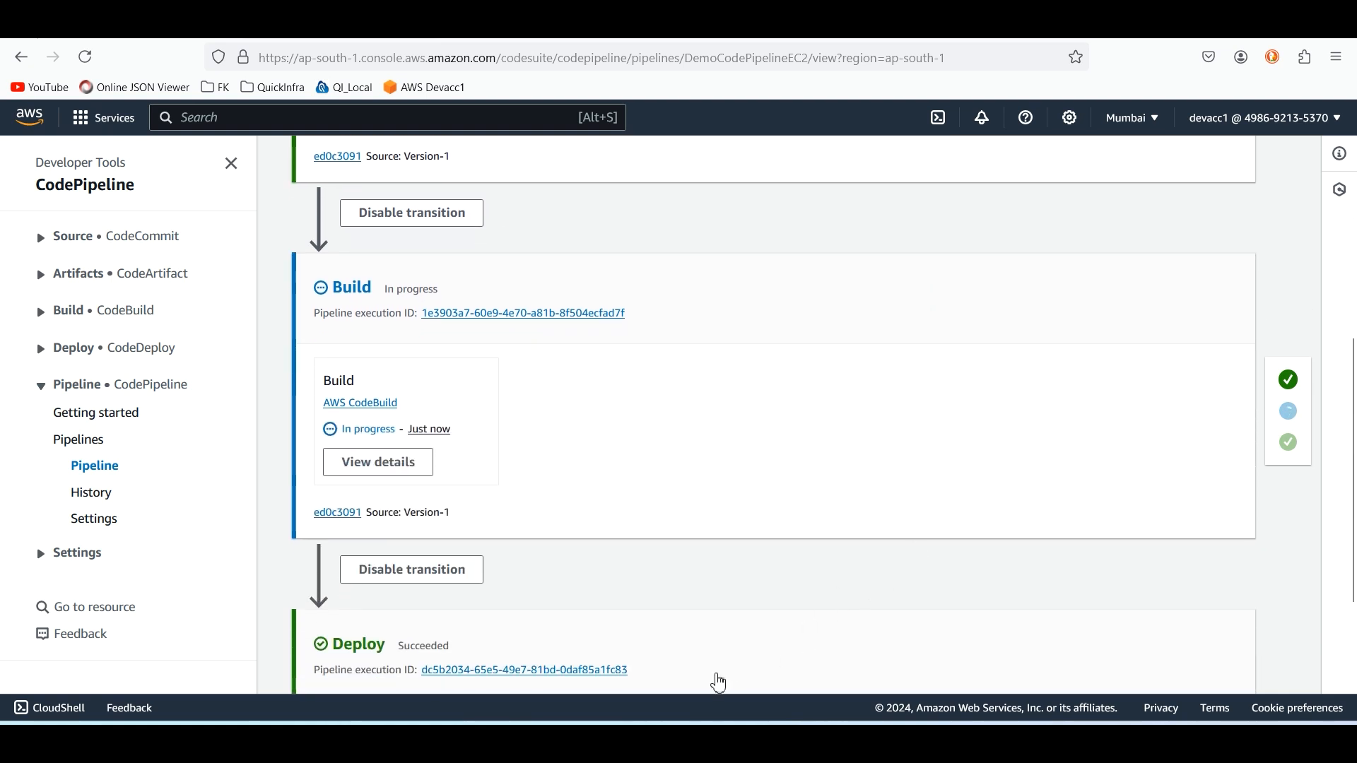
pyautogui.scroll(-1, 719, 684)
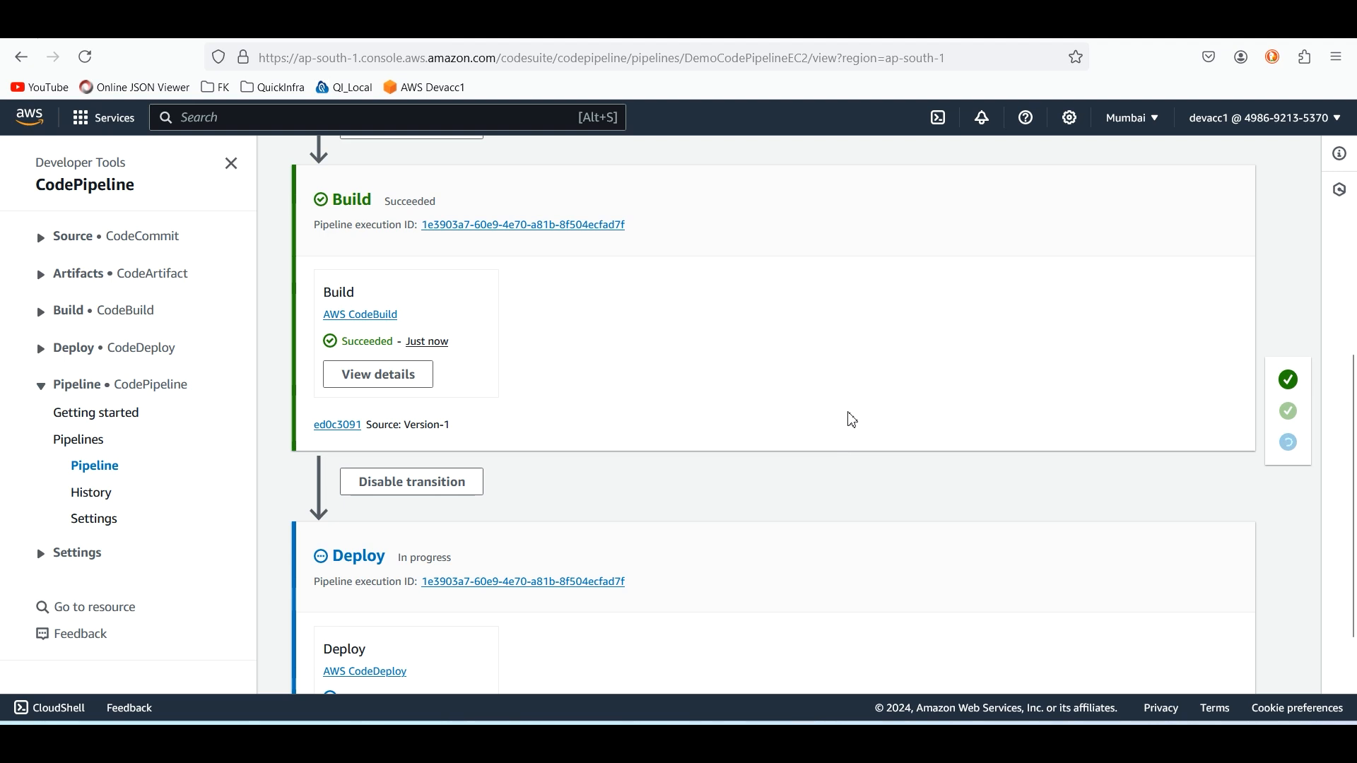
pyautogui.scroll(-2, 853, 420)
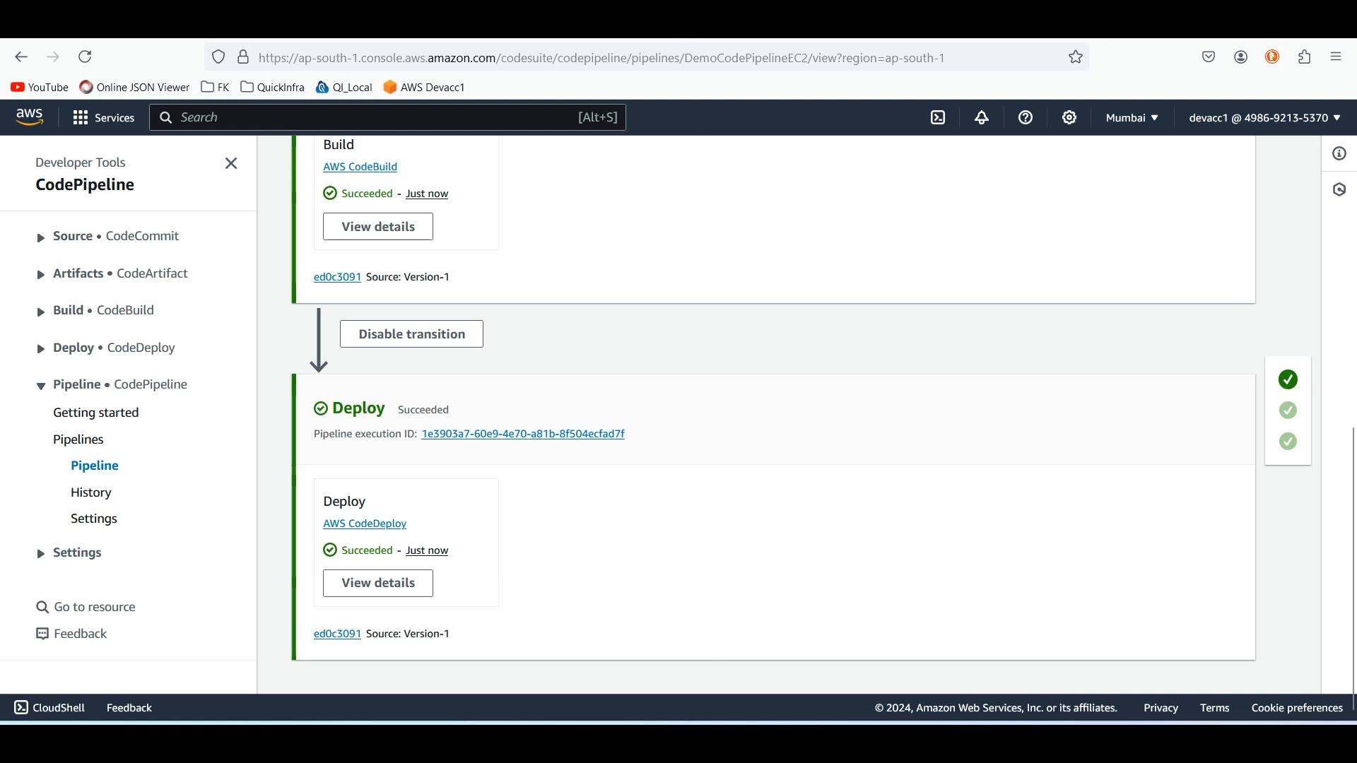
# Reload the application page on port 8080 to check which version is served
pyautogui.click(711, 37)
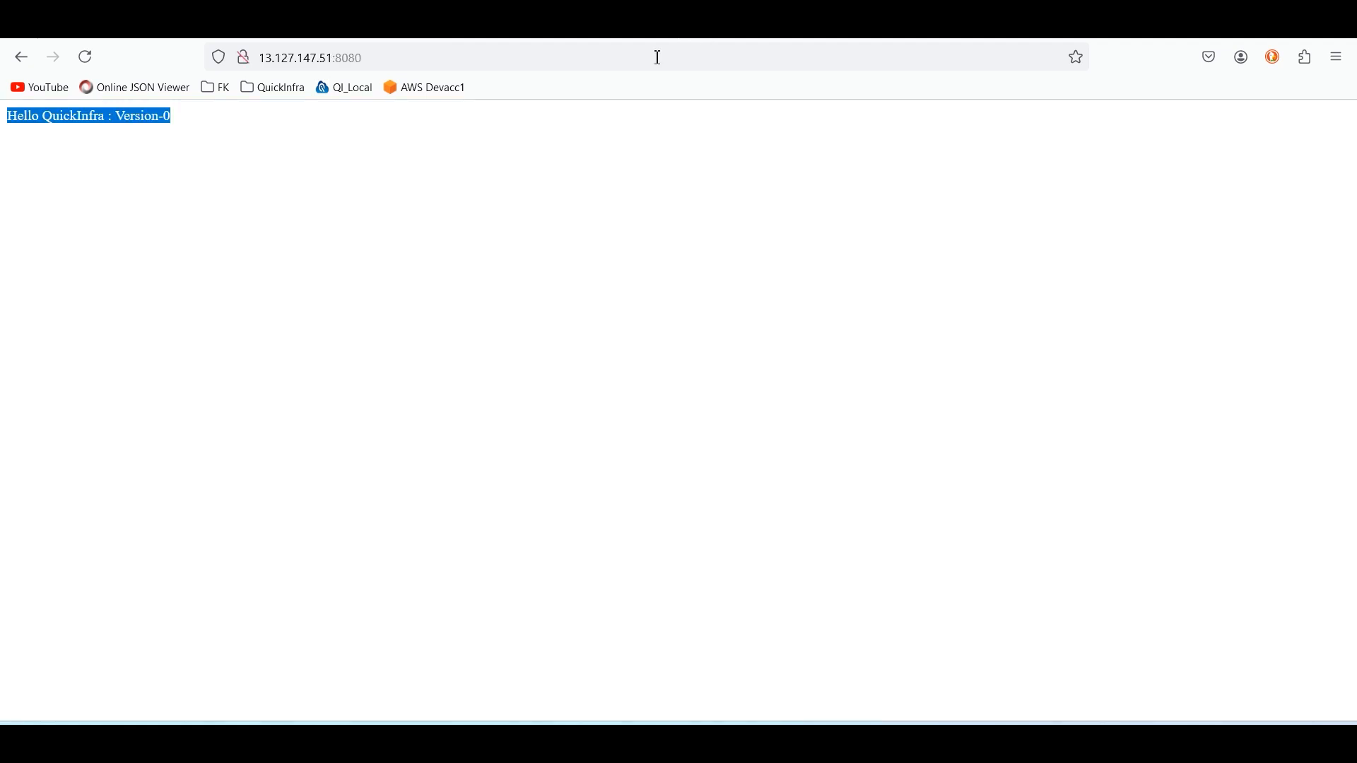
pyautogui.click(205, 131)
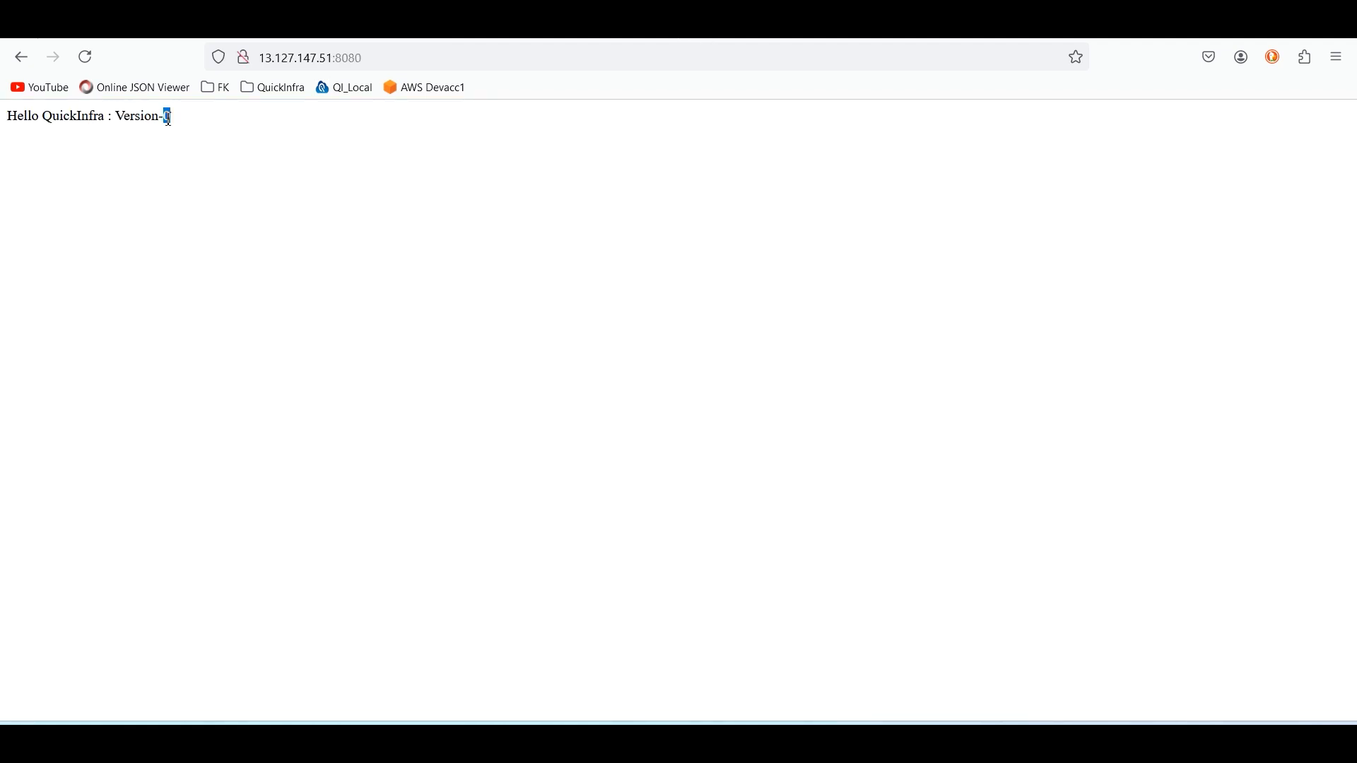
pyautogui.click(89, 61)
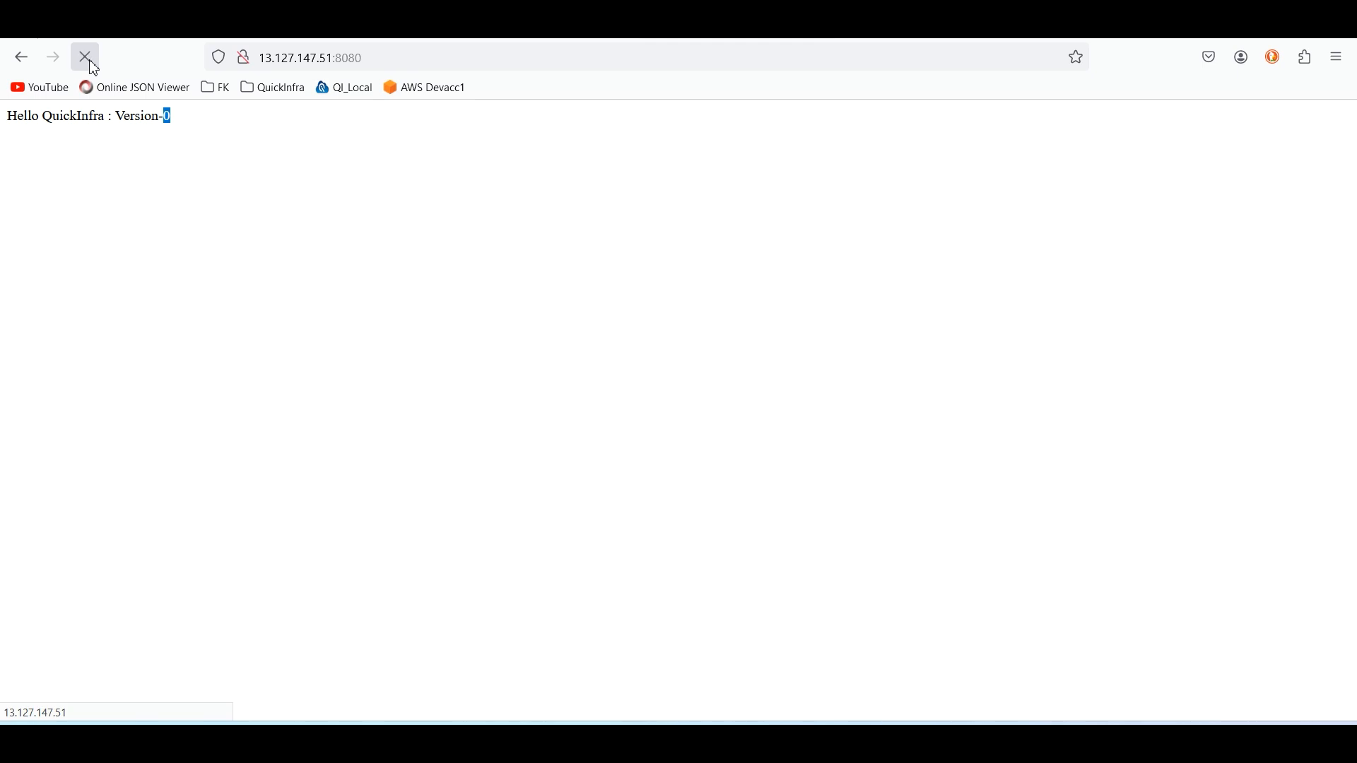
pyautogui.doubleClick(166, 117)
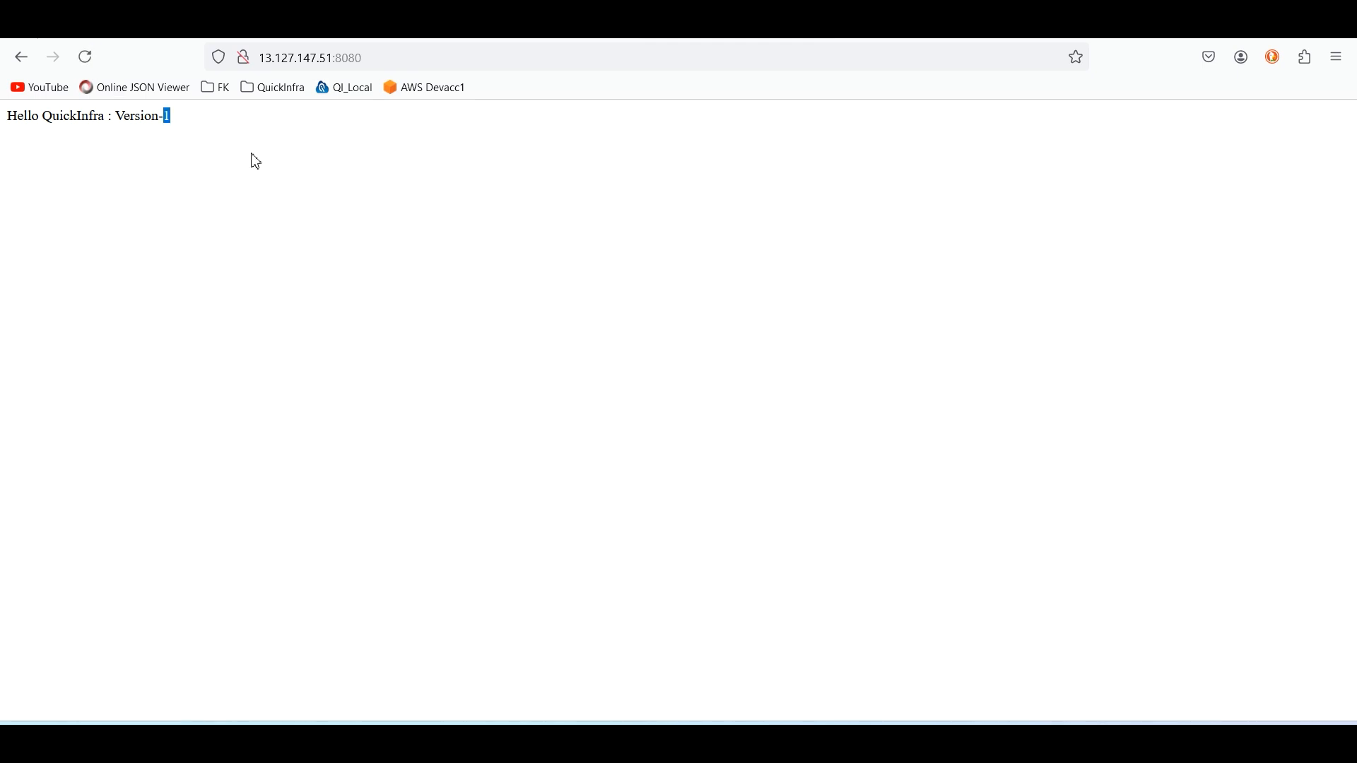
# Switch to the QuickInfra window and open the Projects Dashboard
pyautogui.click(801, 710)
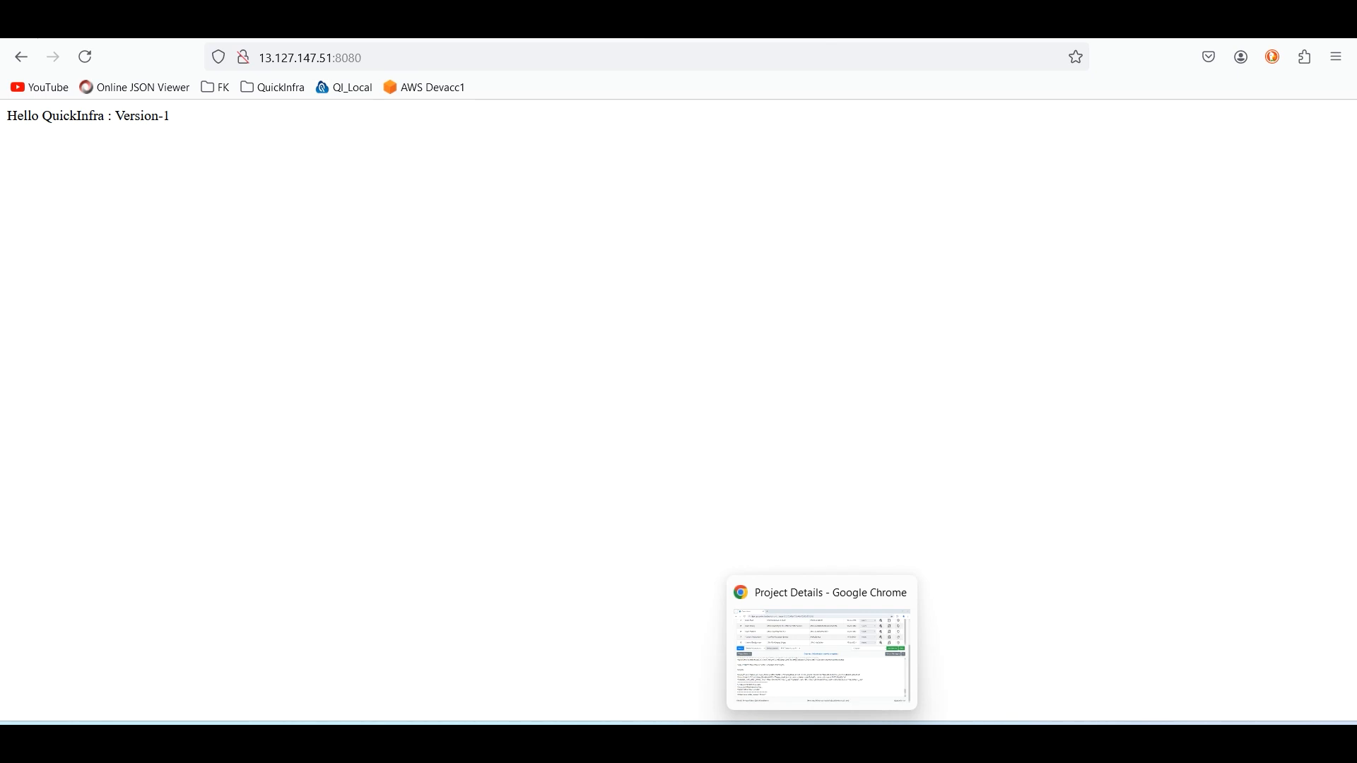
pyautogui.click(820, 742)
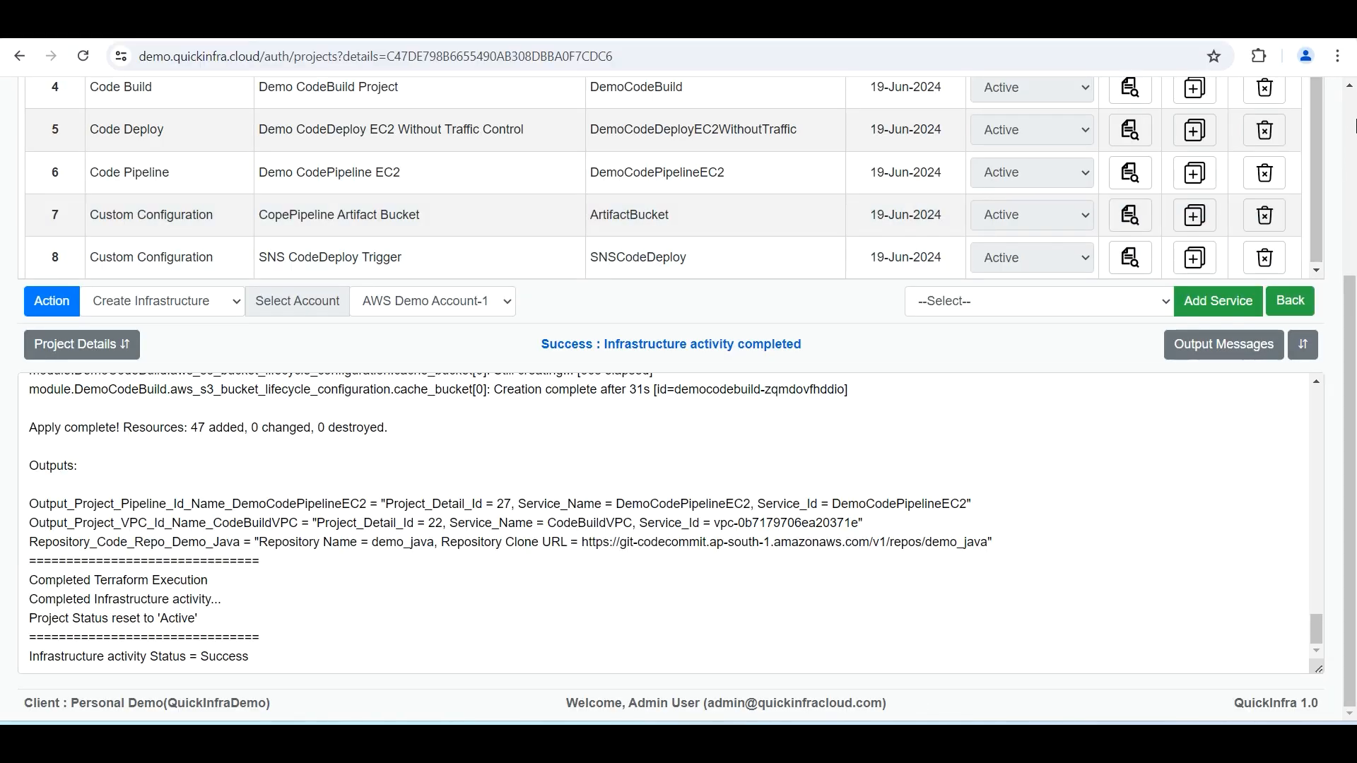
pyautogui.scroll(4, 1320, 184)
pyautogui.click(1227, 102)
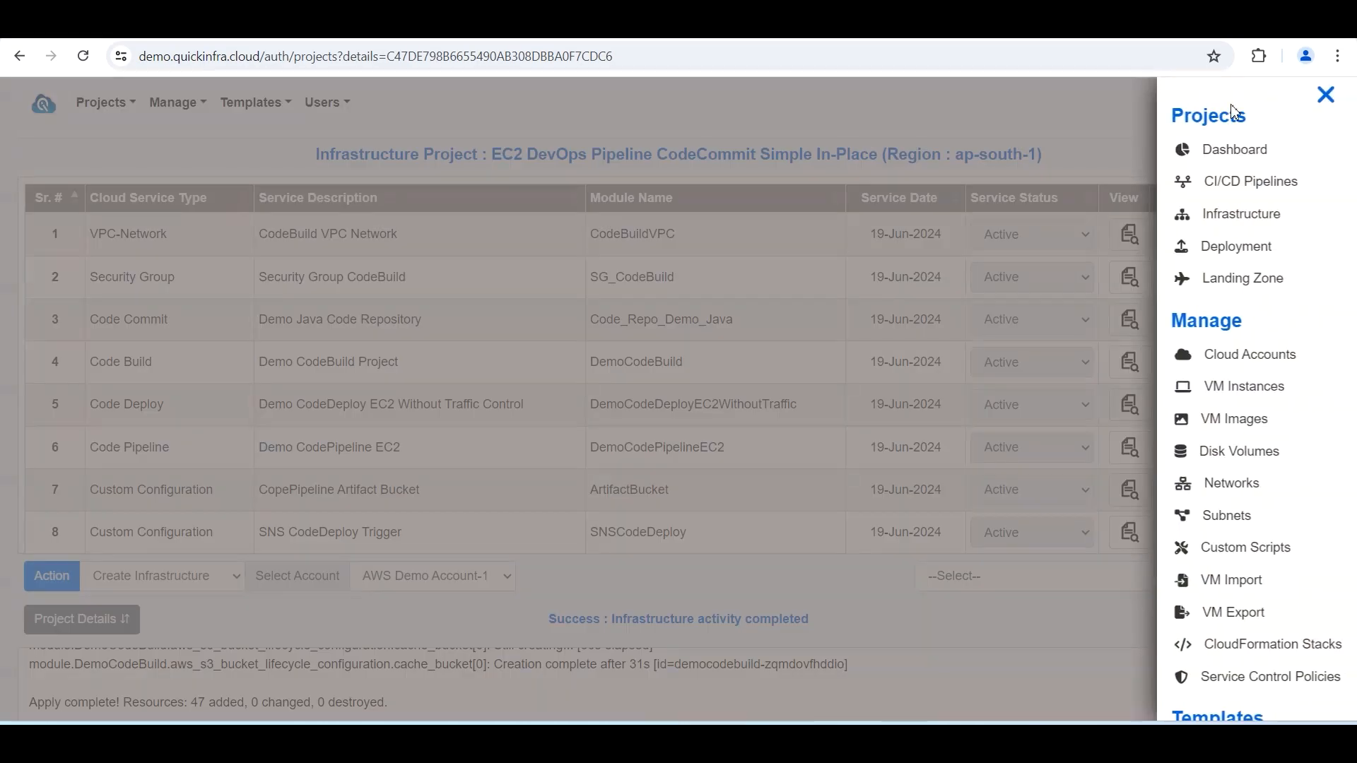
pyautogui.click(1233, 157)
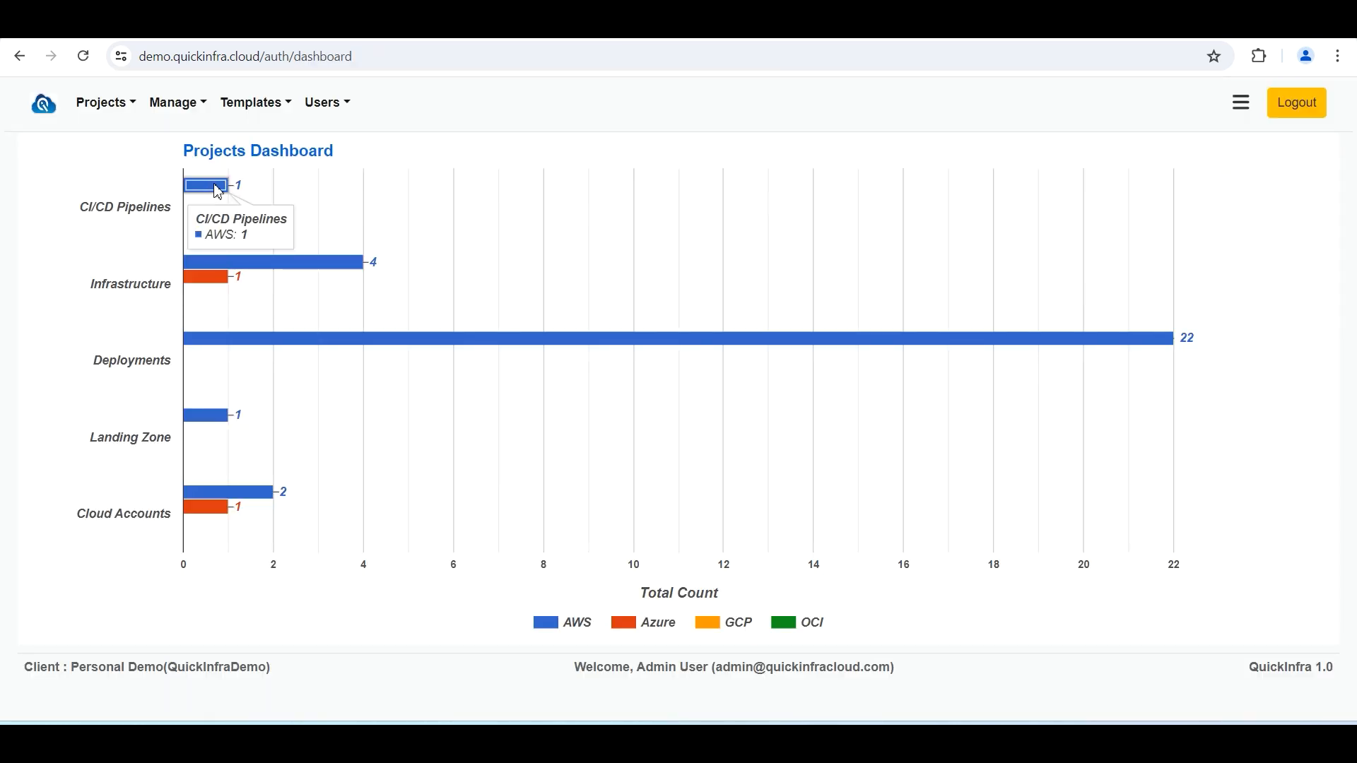
# Open the CI/CD Pipelines list and choose cloud provider AWS with account AWS Demo Account-1
pyautogui.click(218, 190)
pyautogui.click(274, 202)
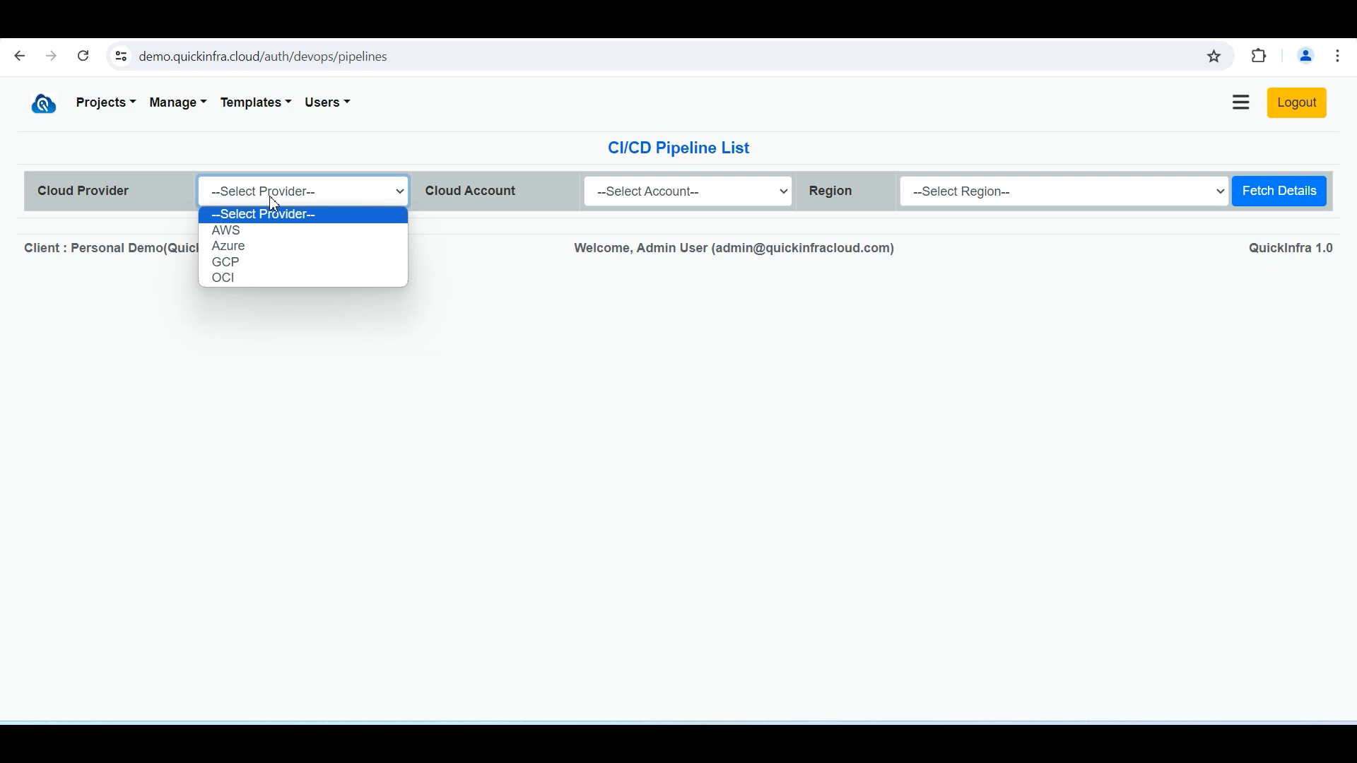
pyautogui.click(274, 238)
pyautogui.click(650, 192)
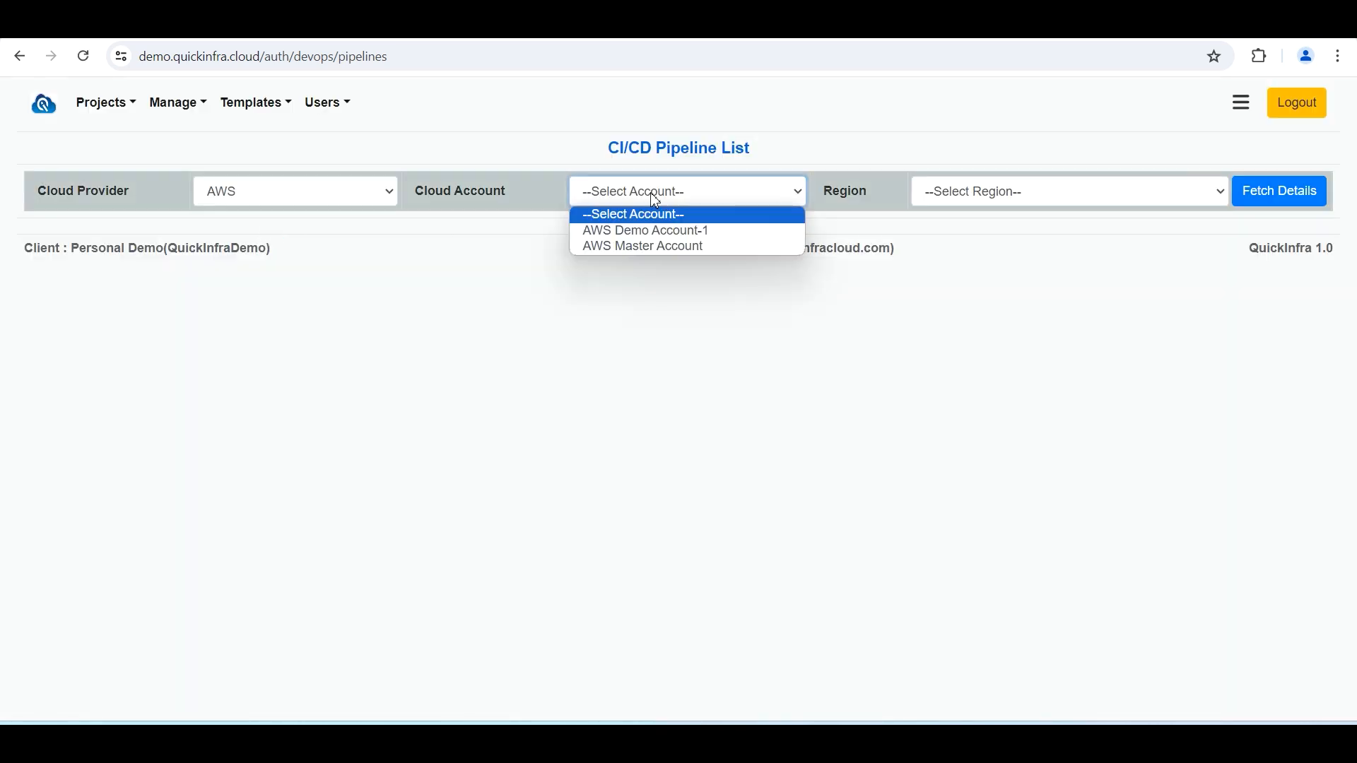
pyautogui.click(658, 232)
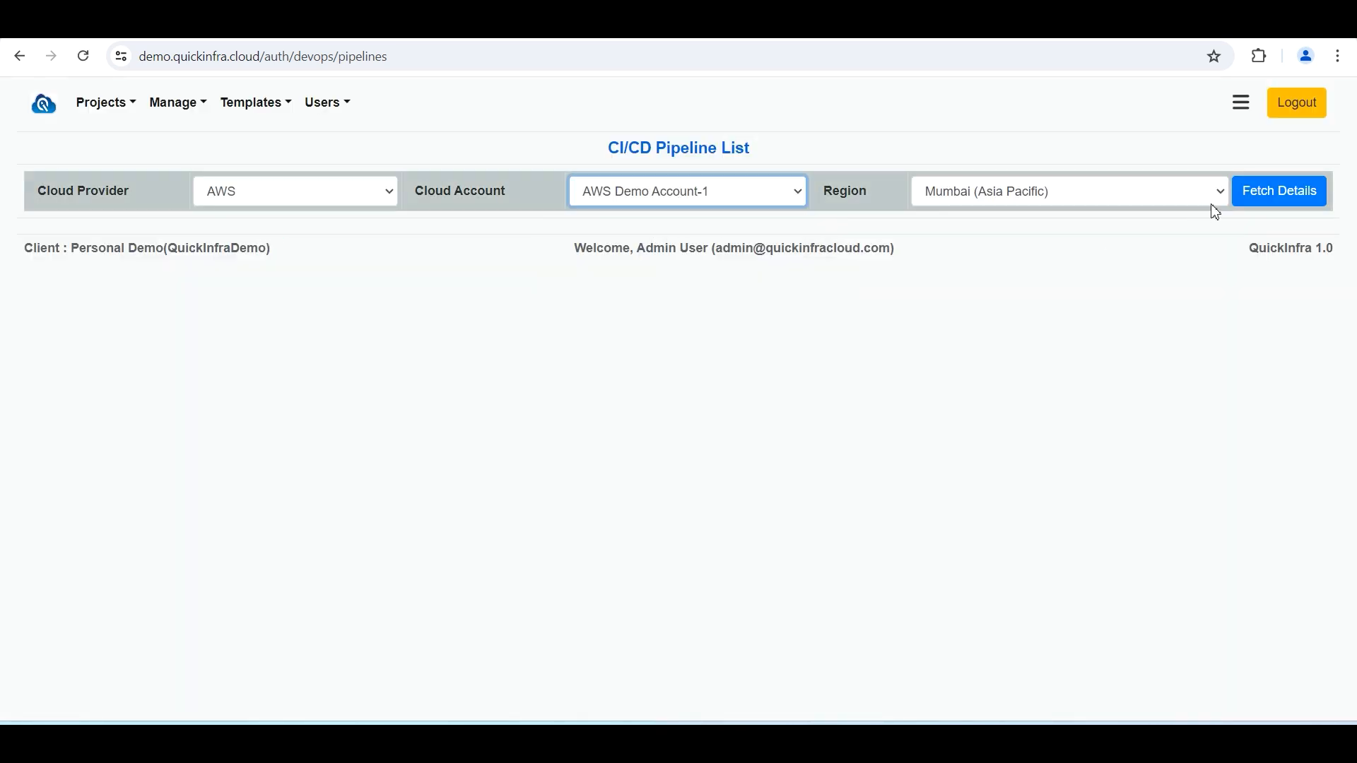
# Fetch the pipeline details for the Mumbai (Asia Pacific) region and open the execution history of DemoCodePipelineEC2
pyautogui.click(1292, 200)
pyautogui.click(786, 299)
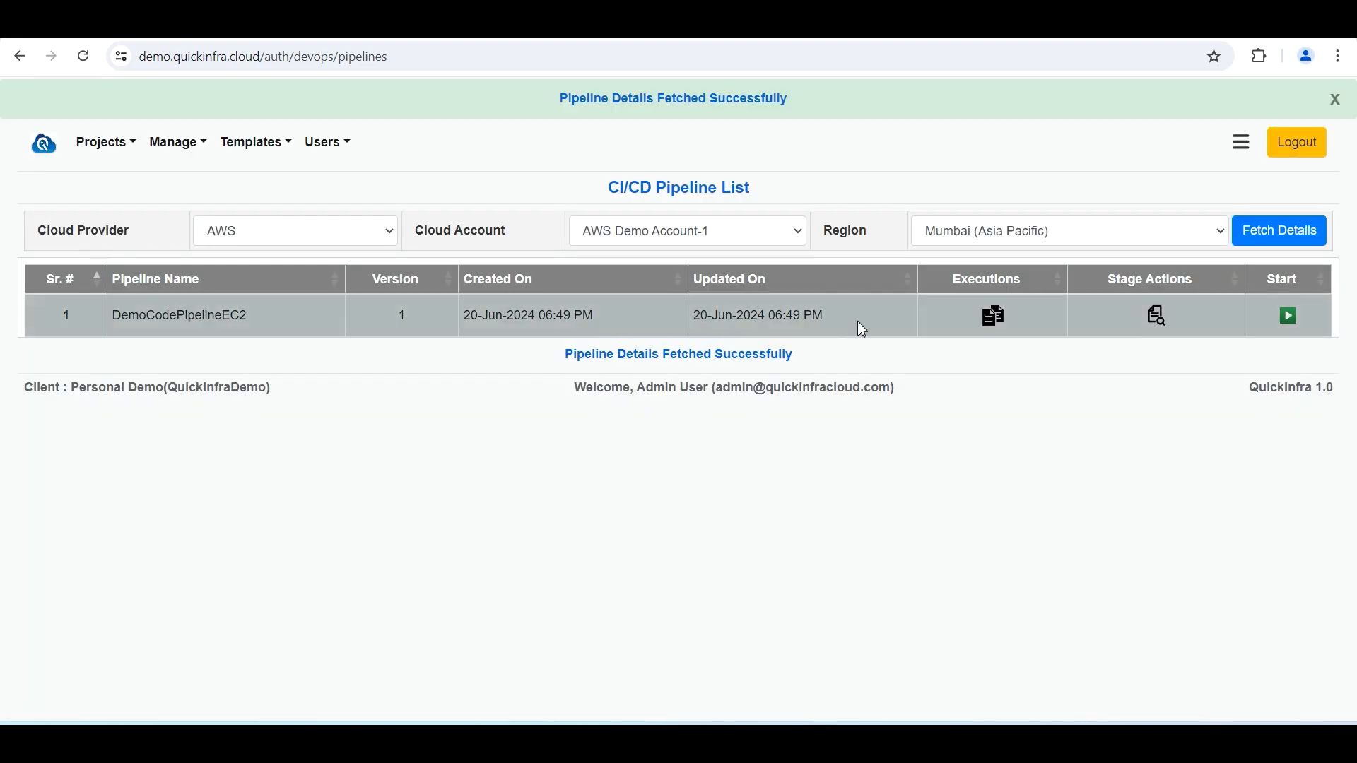
pyautogui.click(995, 321)
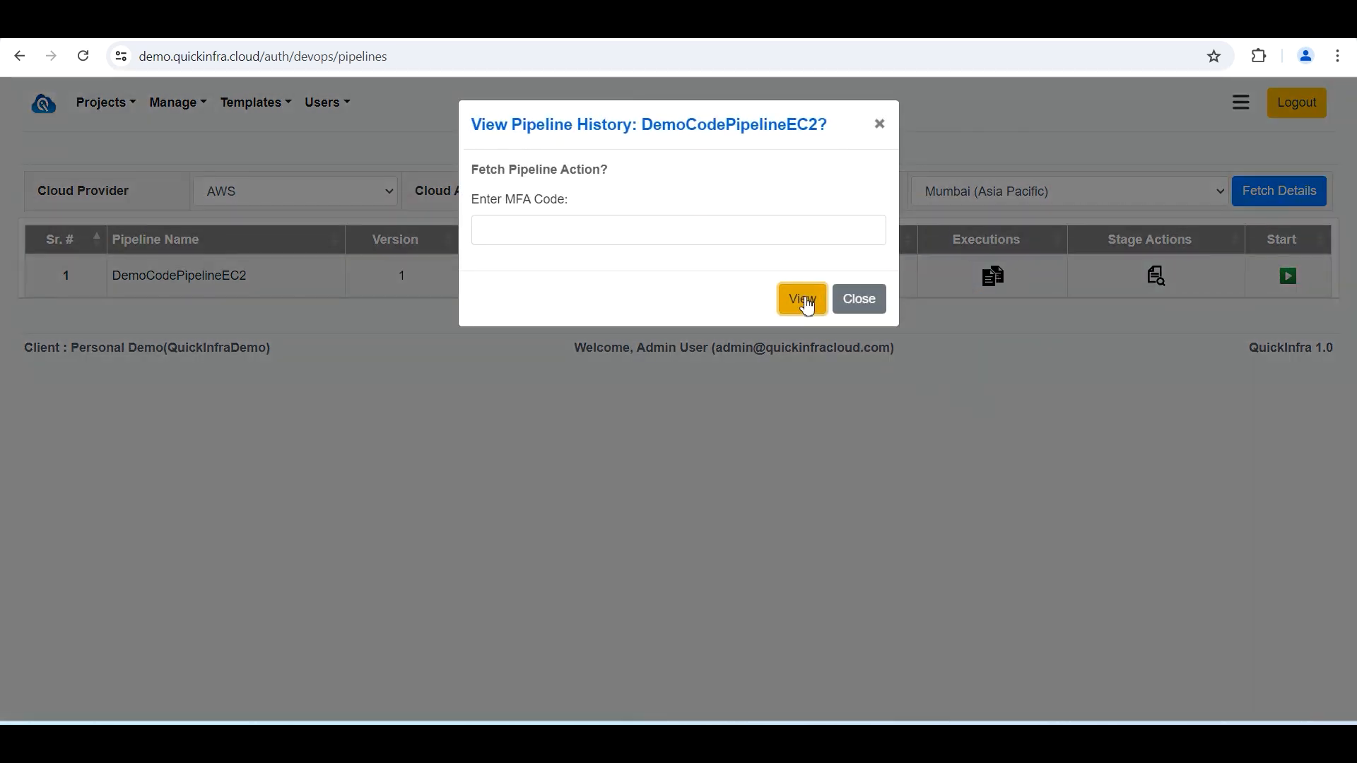
pyautogui.click(801, 300)
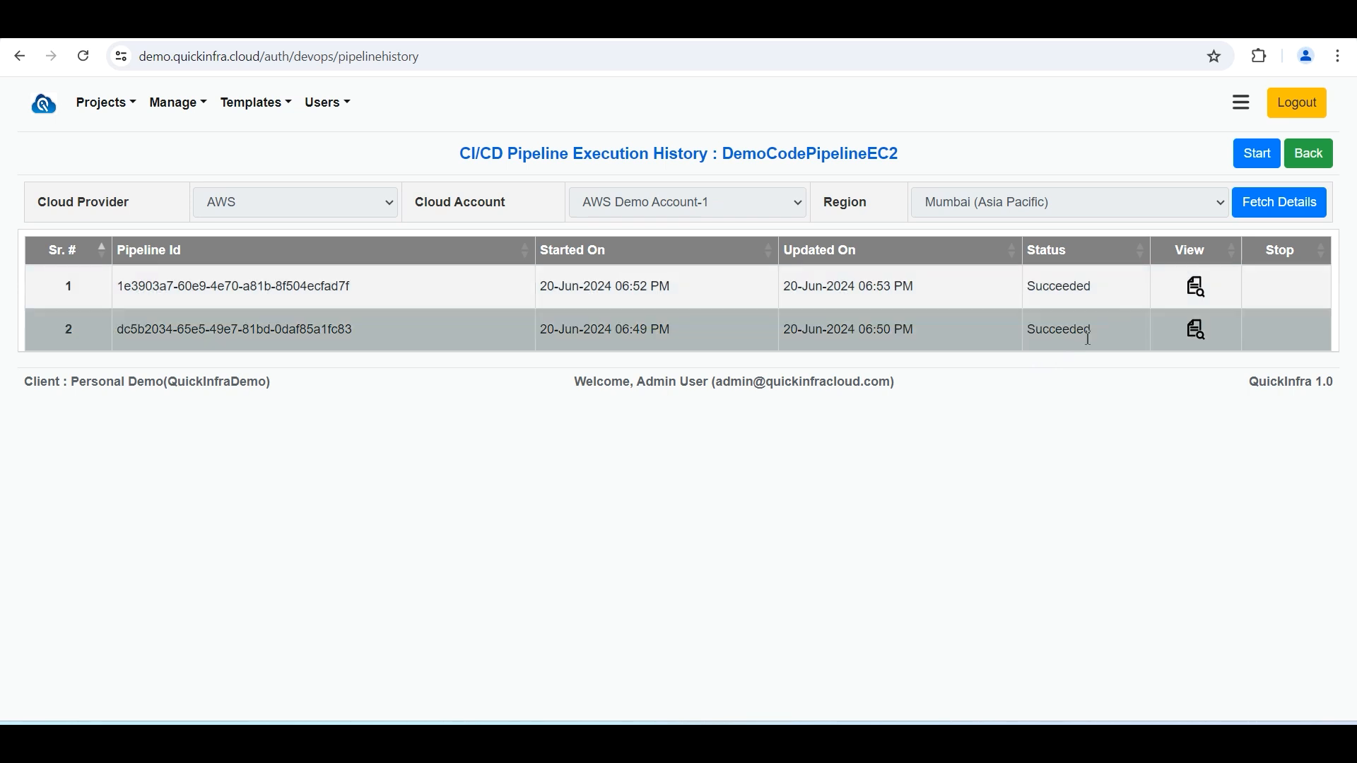
# Open the stage actions of the most recent execution, review its Deploy, Build and Source stages, and return to the list
pyautogui.click(1198, 287)
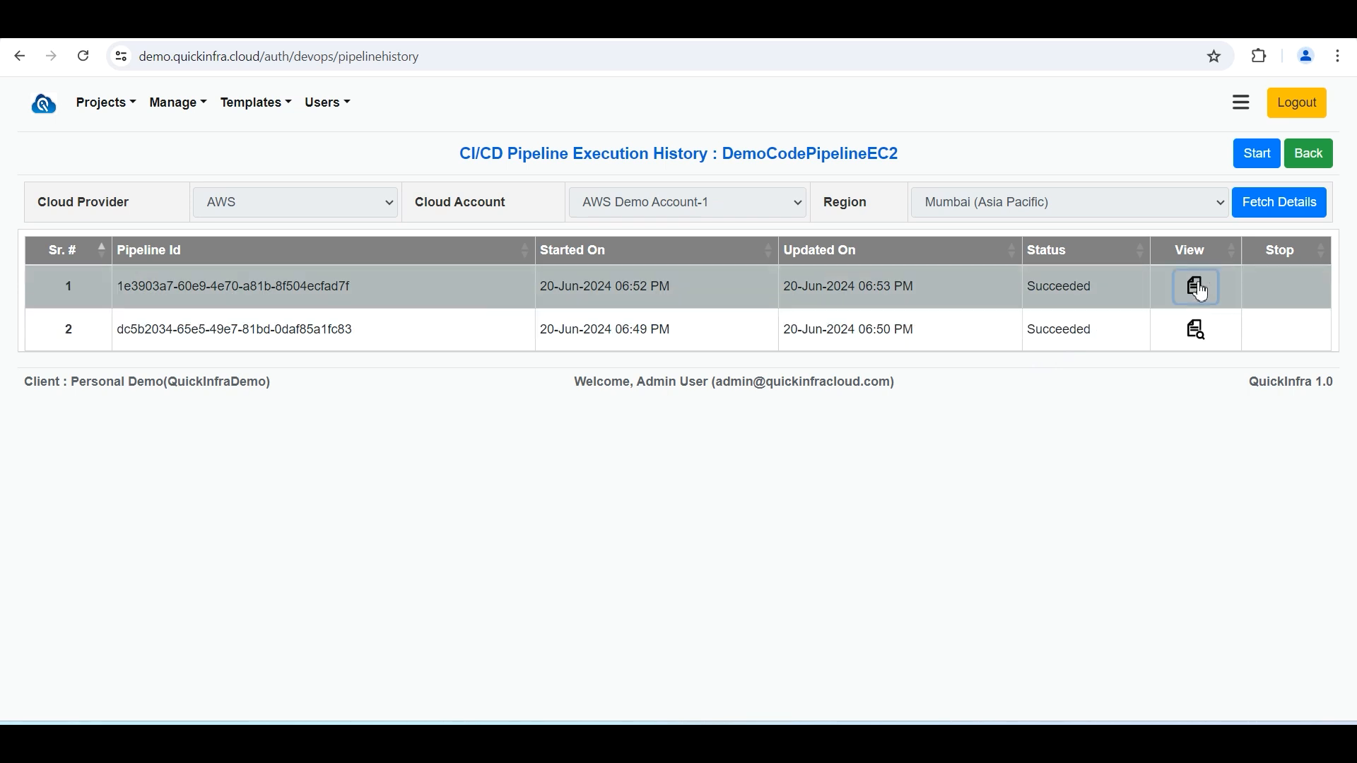
pyautogui.click(826, 309)
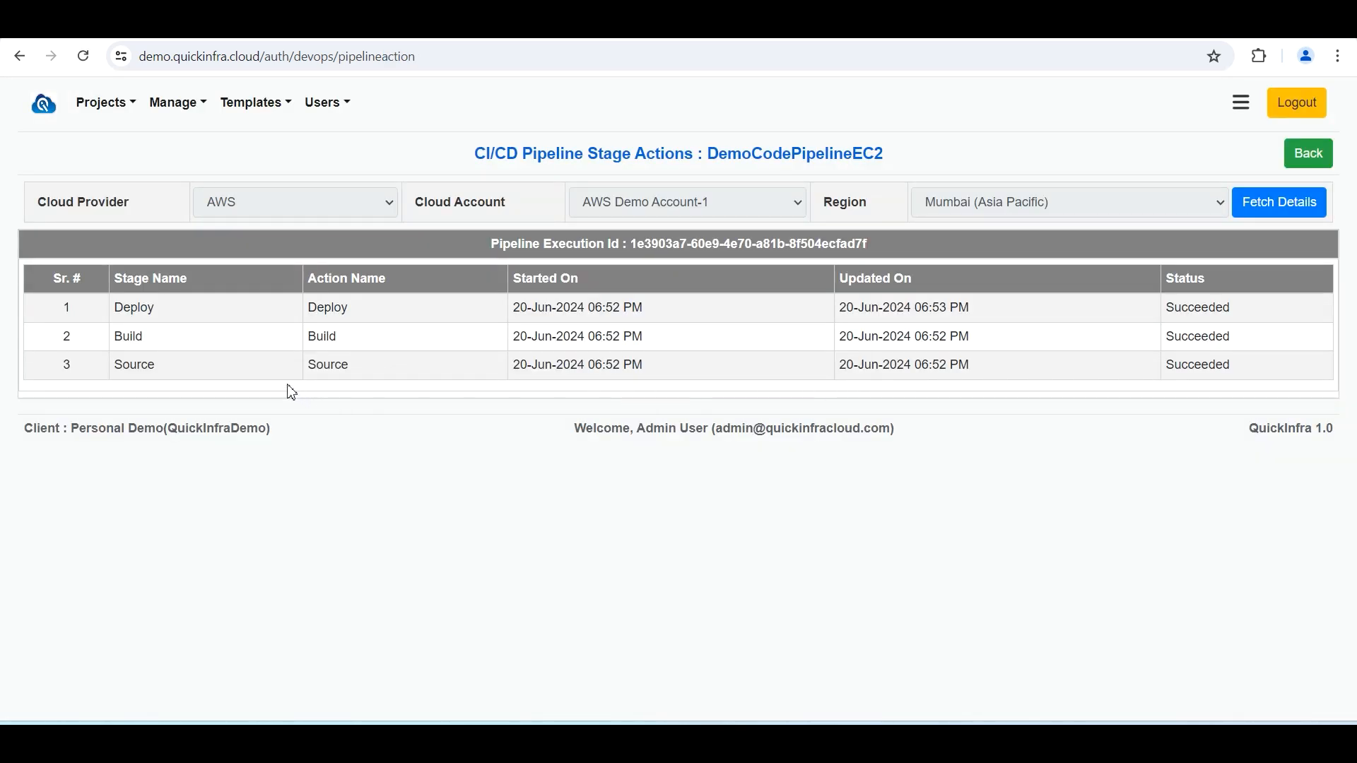
pyautogui.doubleClick(311, 366)
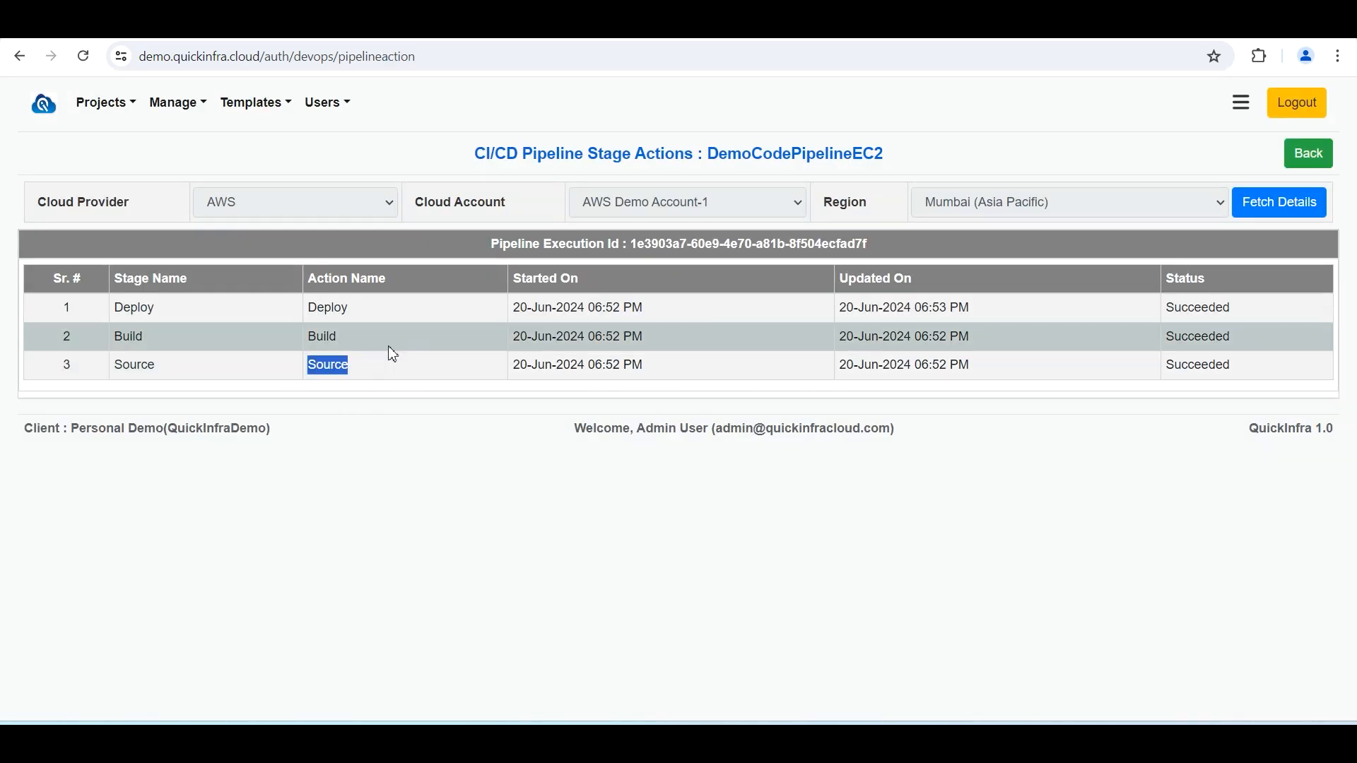
pyautogui.moveTo(514, 308); pyautogui.dragTo(545, 309)
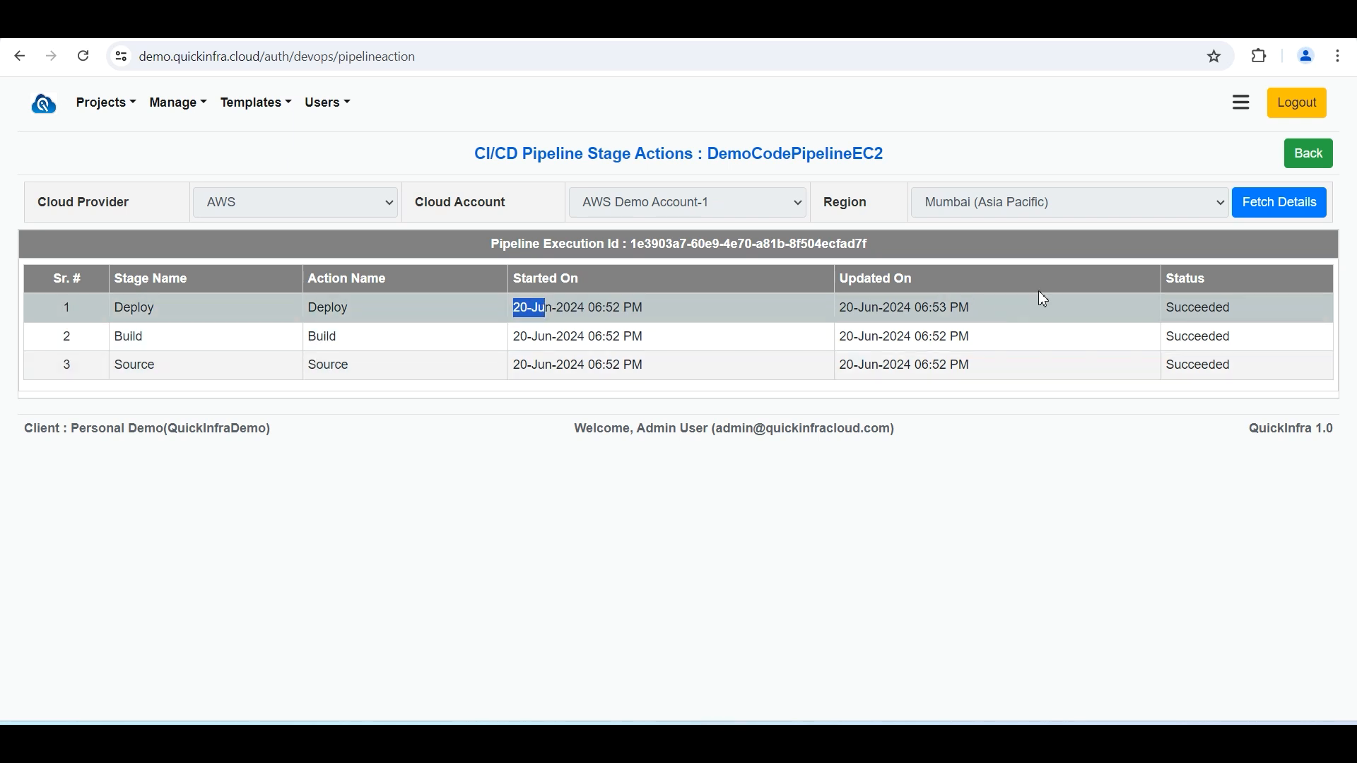
pyautogui.click(1310, 155)
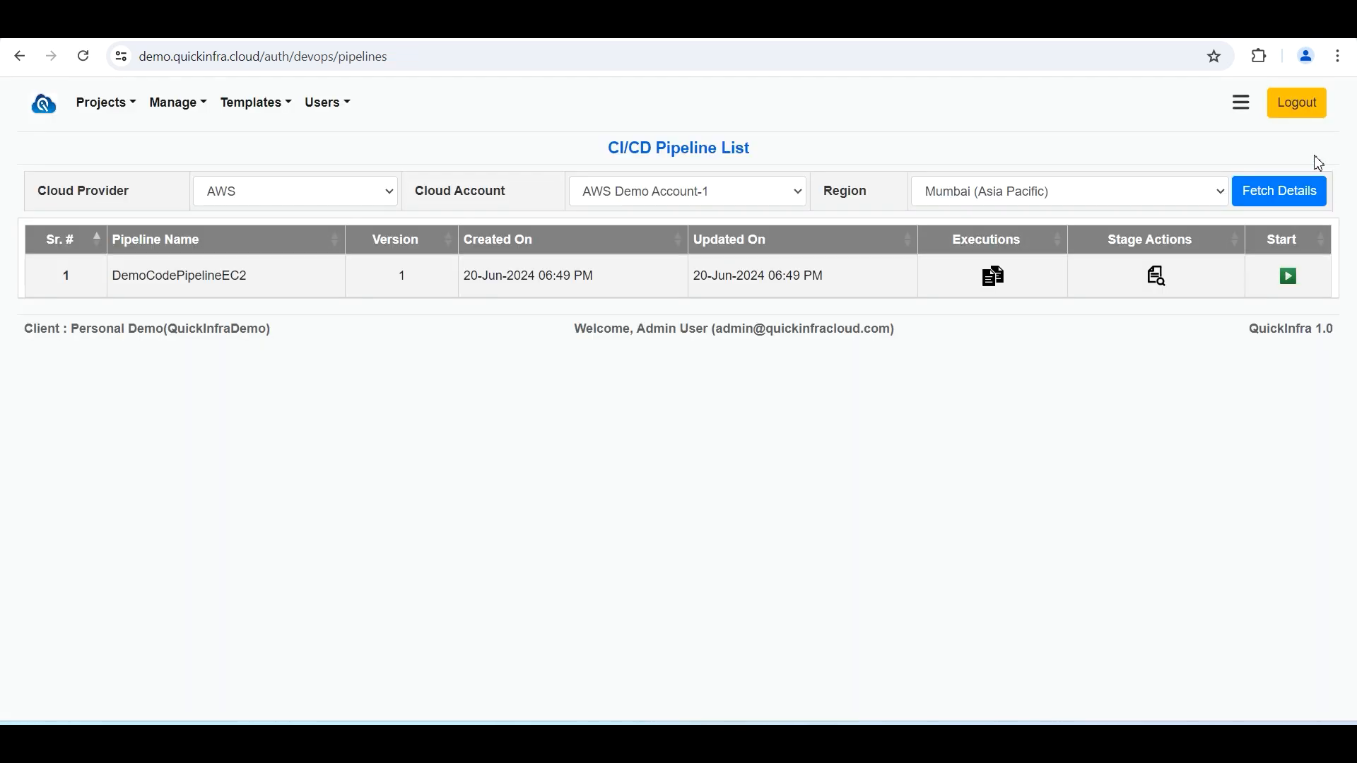
# View the stage actions of DemoCodePipelineEC2 across all executions, then go back to the pipeline list
pyautogui.click(1160, 276)
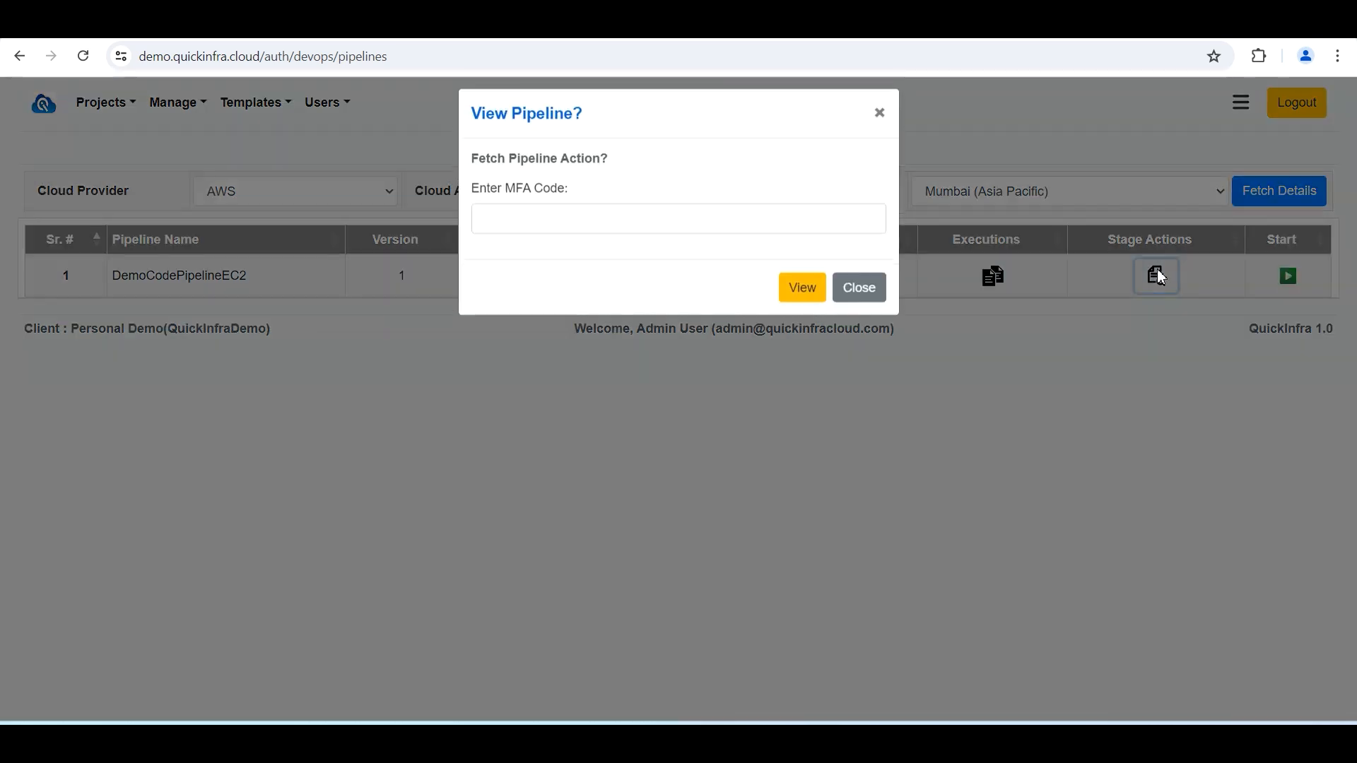
pyautogui.click(803, 299)
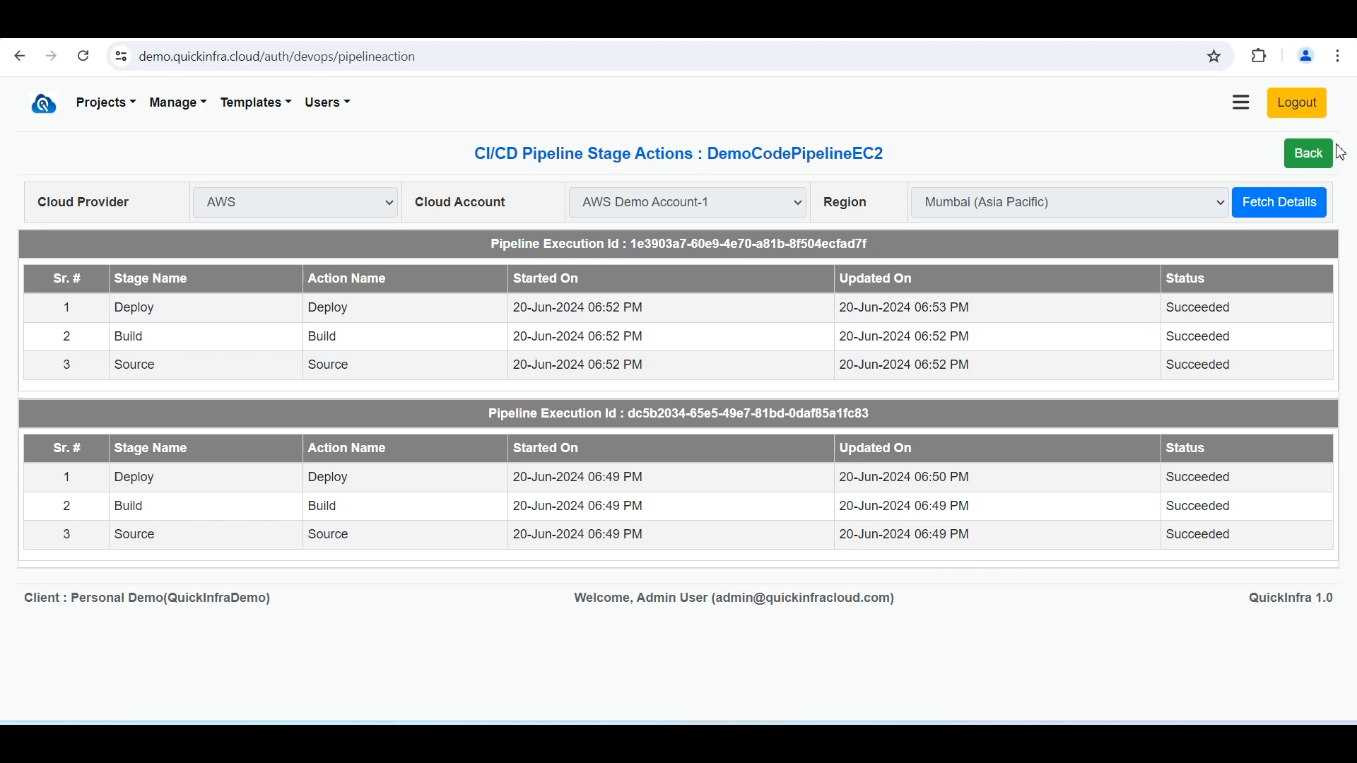
pyautogui.click(1316, 153)
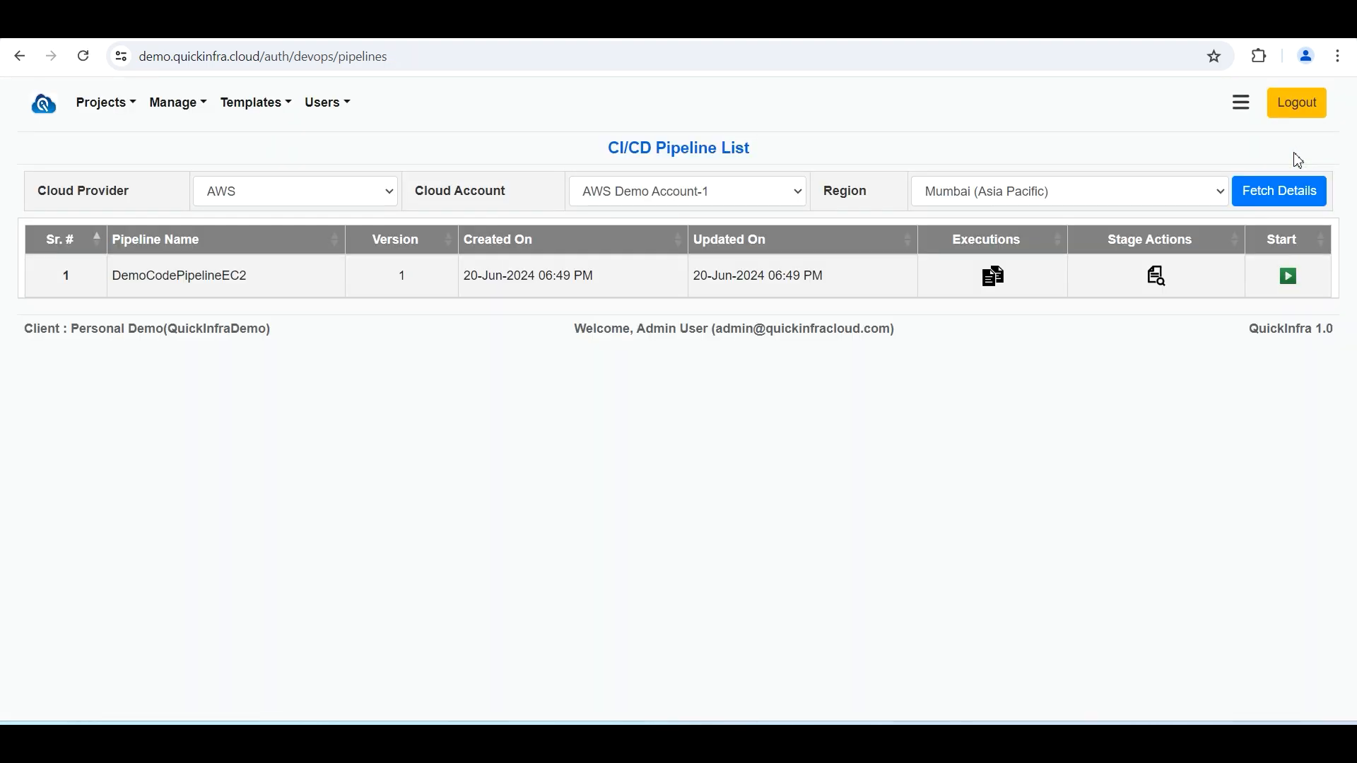
# Start a new run of DemoCodePipelineEC2, then stop the in-progress execution from its history
pyautogui.click(1291, 277)
pyautogui.click(806, 298)
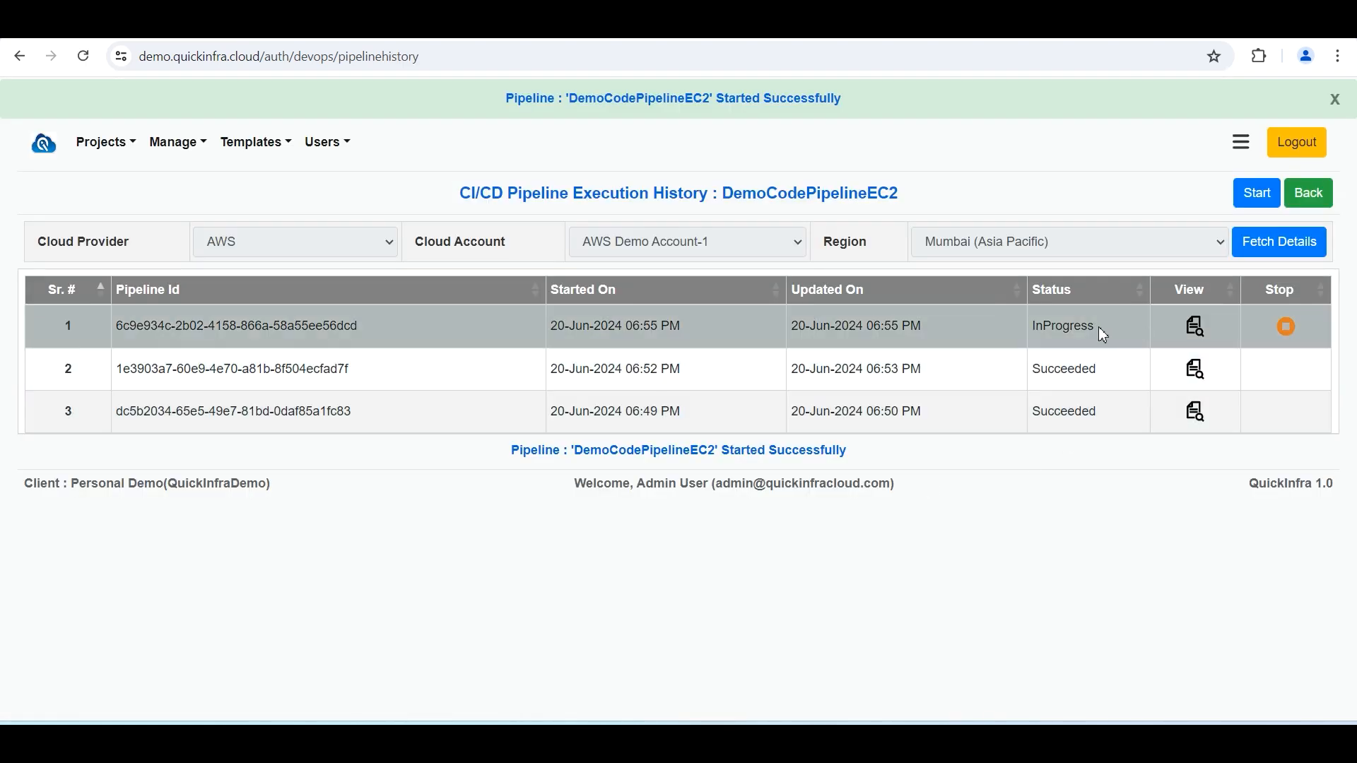
pyautogui.moveTo(1098, 326); pyautogui.dragTo(1017, 326)
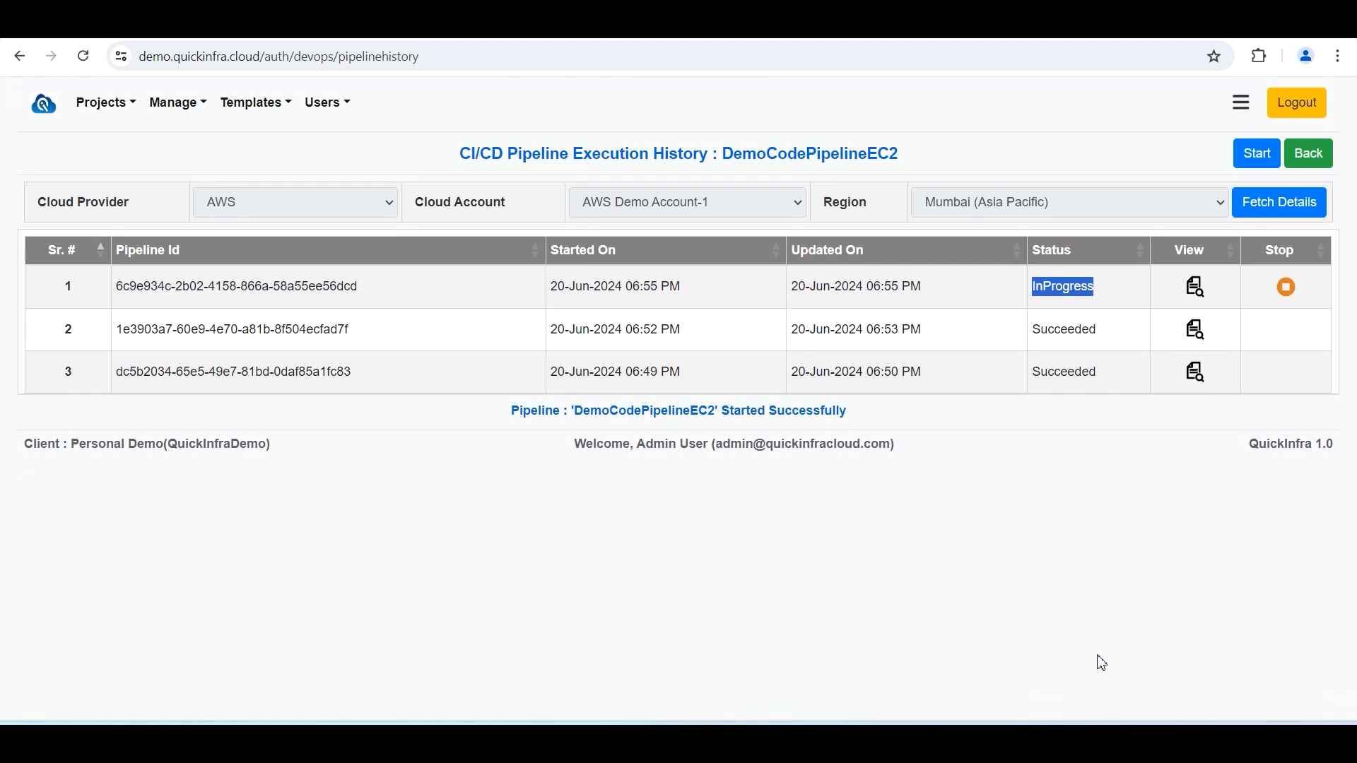
pyautogui.click(1289, 292)
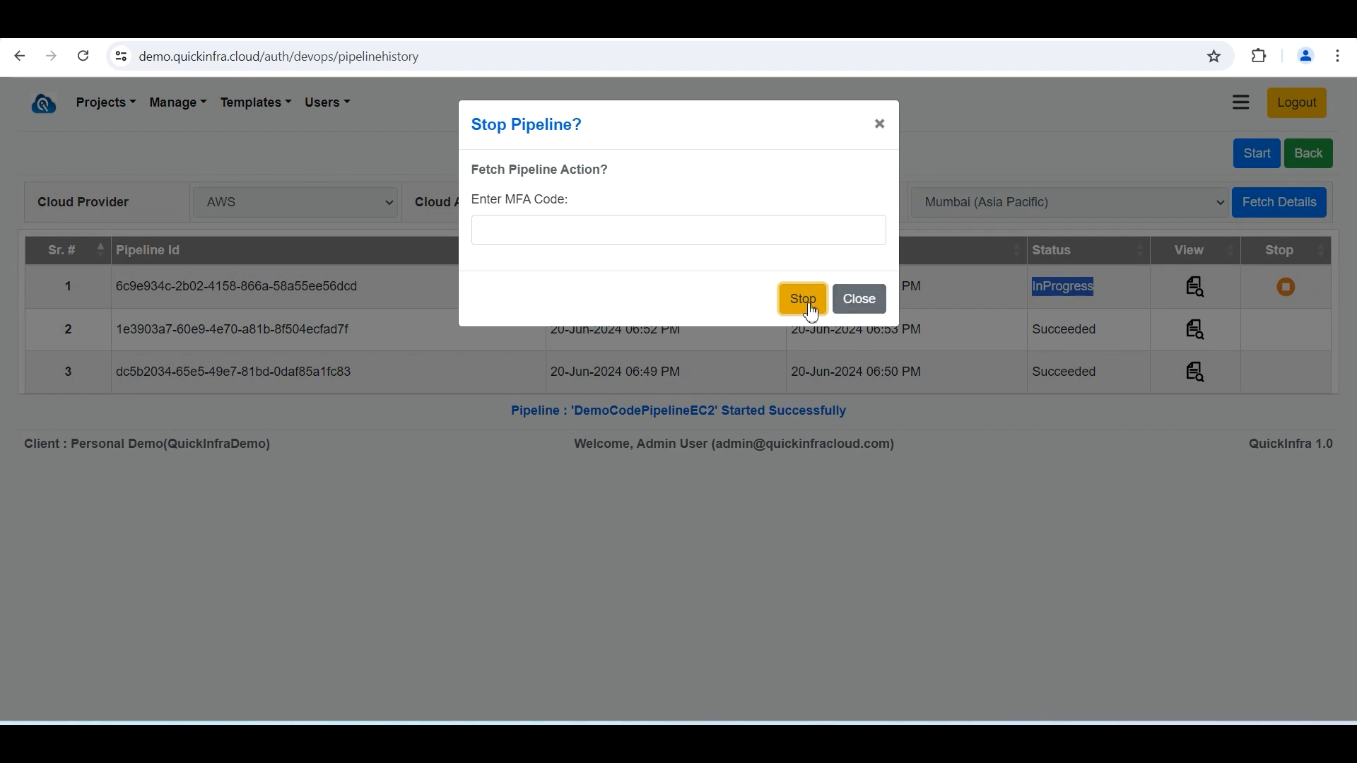
pyautogui.click(805, 300)
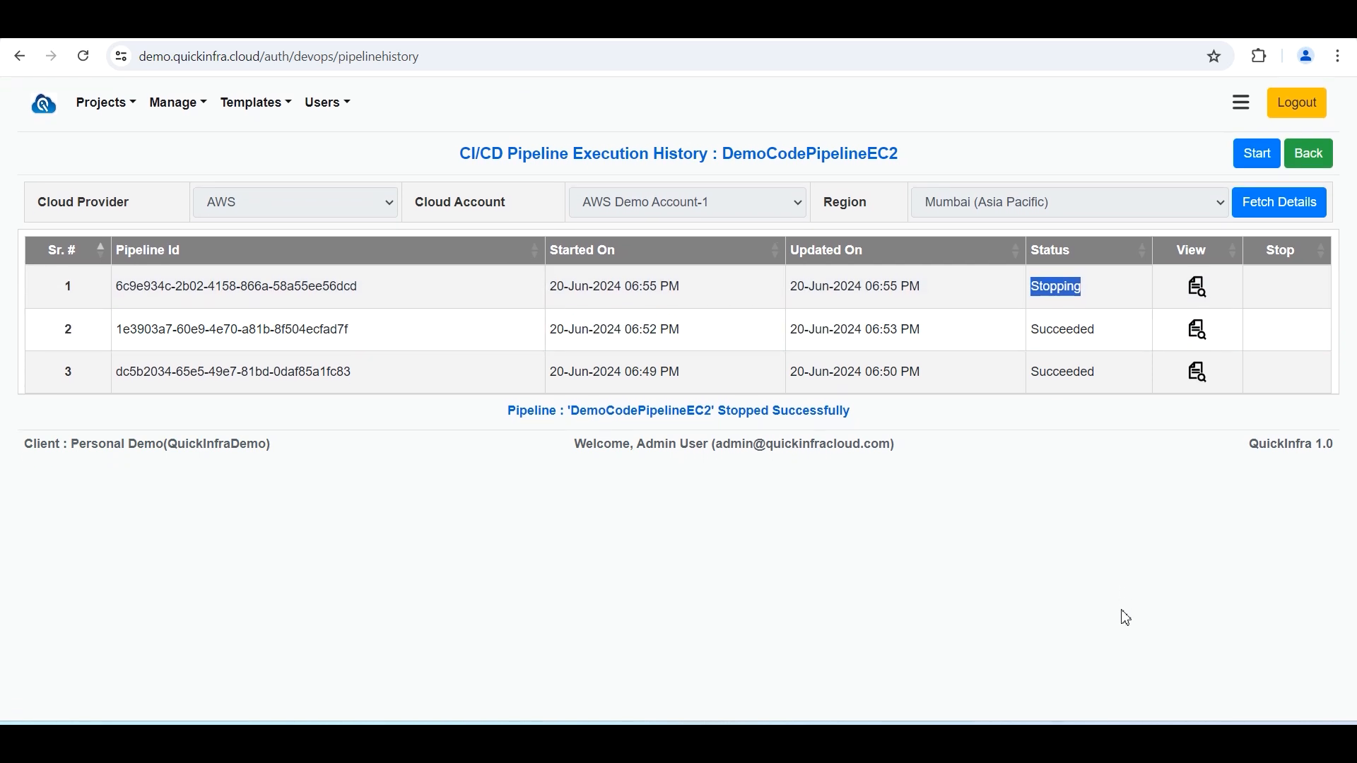
# Return to the pipeline list and reopen the execution history of DemoCodePipelineEC2
pyautogui.click(1311, 155)
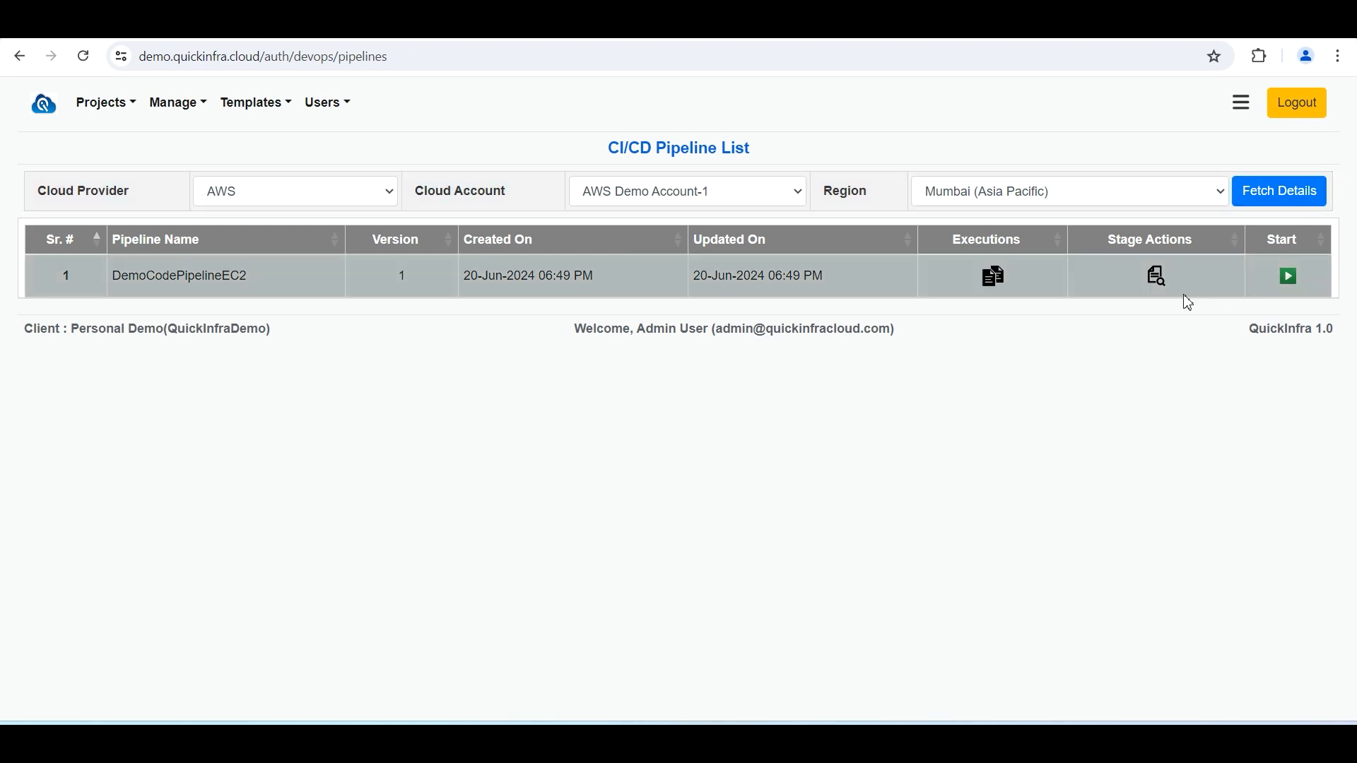
pyautogui.click(994, 277)
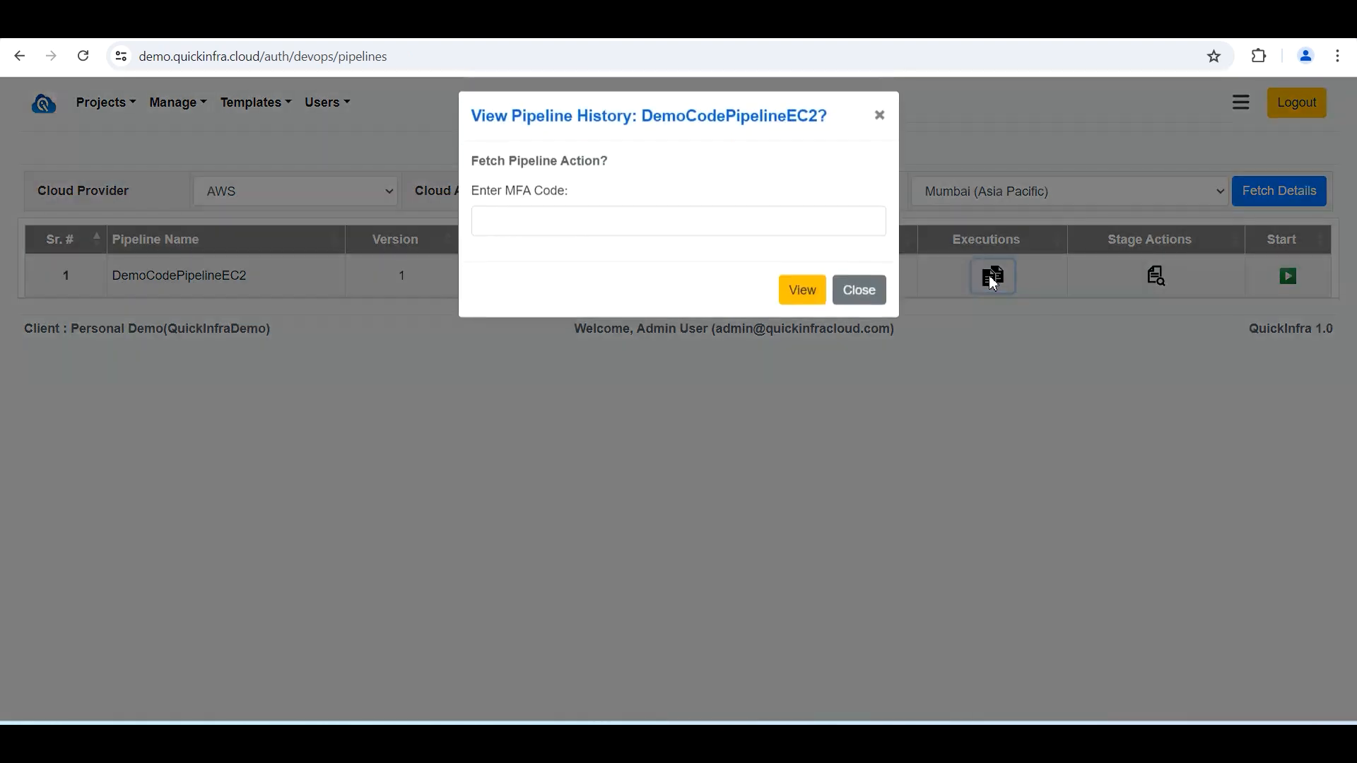
pyautogui.click(799, 290)
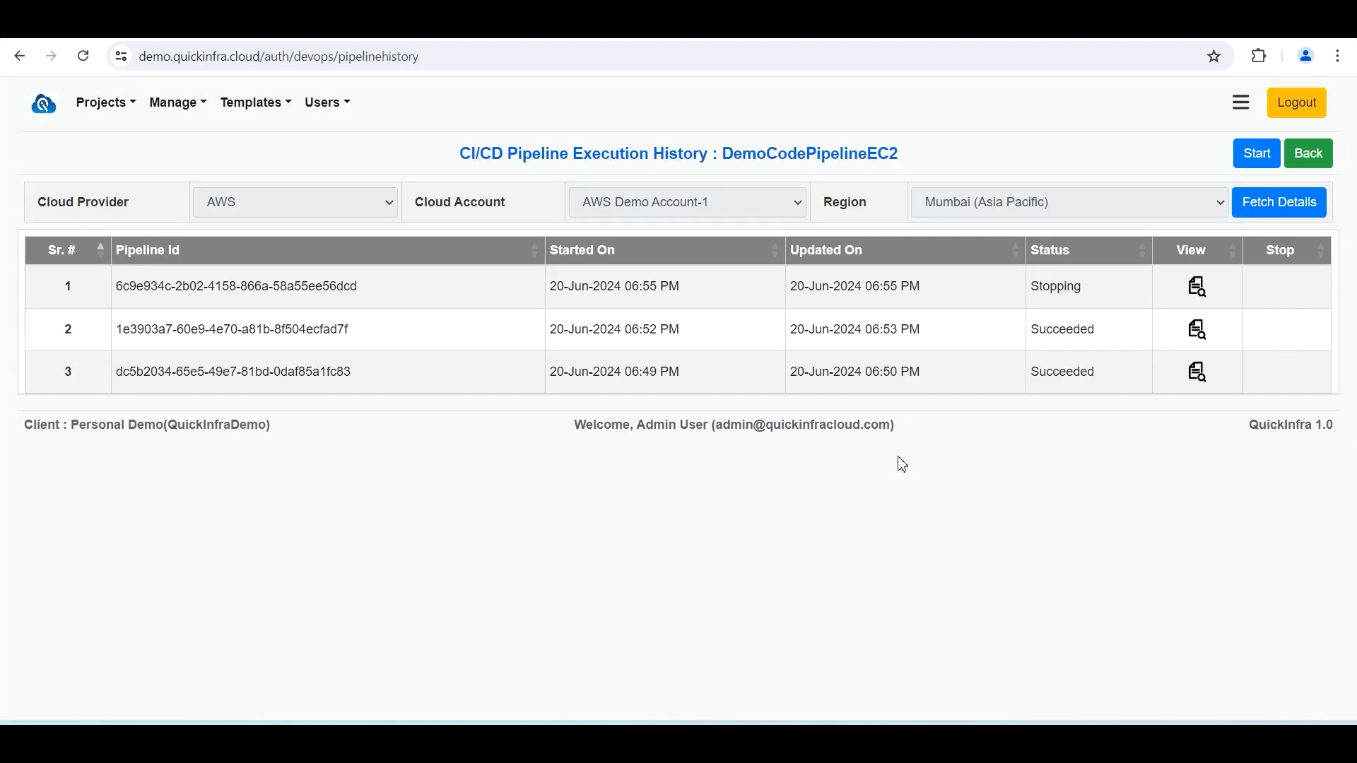